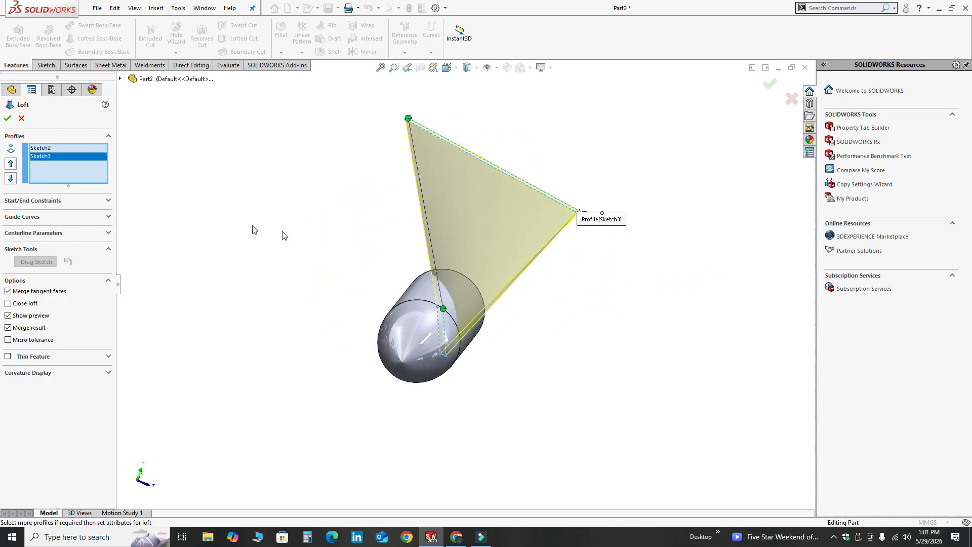
# Complete the loft between the Sketch2 and Sketch3 profiles, forming a triangular fin on the revolved body
pyautogui.press('Return')
pyautogui.moveTo(301, 161); pyautogui.dragTo(464, 311, button='middle')
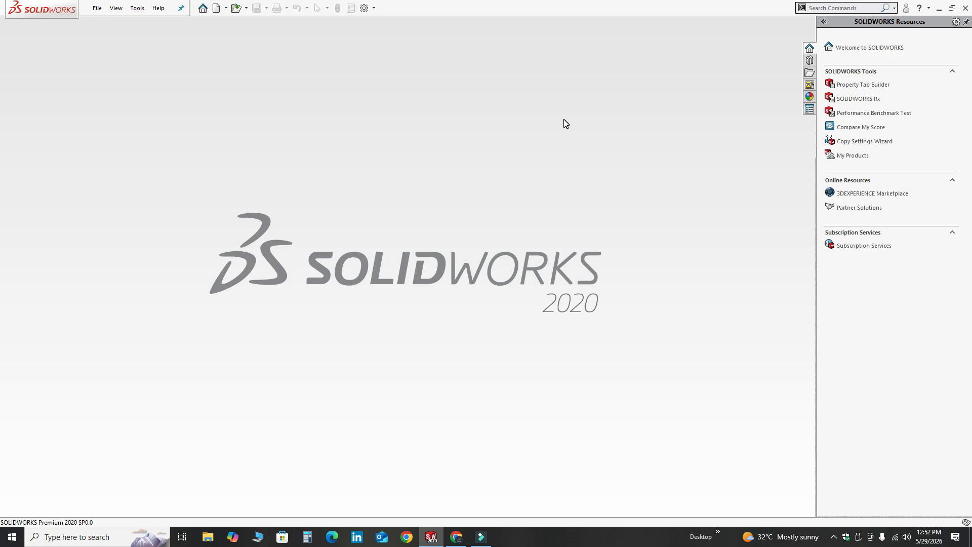
# Create a new part document
pyautogui.click(226, 8)
pyautogui.click(229, 22)
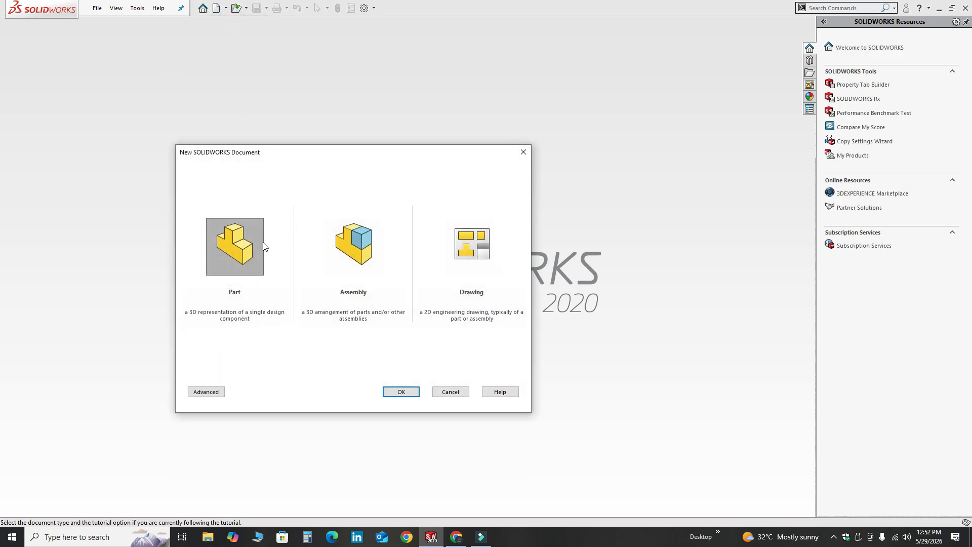
pyautogui.click(405, 392)
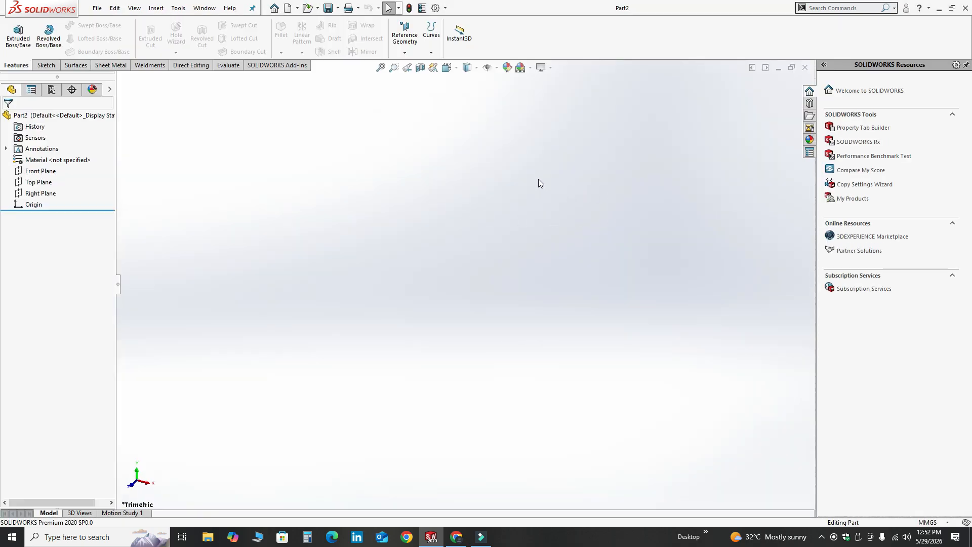
# Apply a plain white background scene to the part and check the document's unit system
pyautogui.click(531, 68)
pyautogui.click(534, 94)
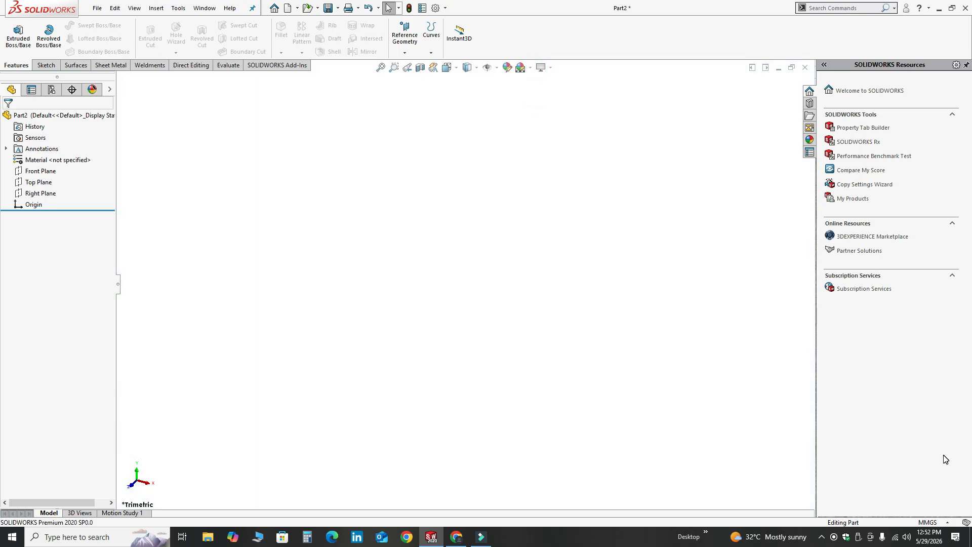
pyautogui.click(932, 523)
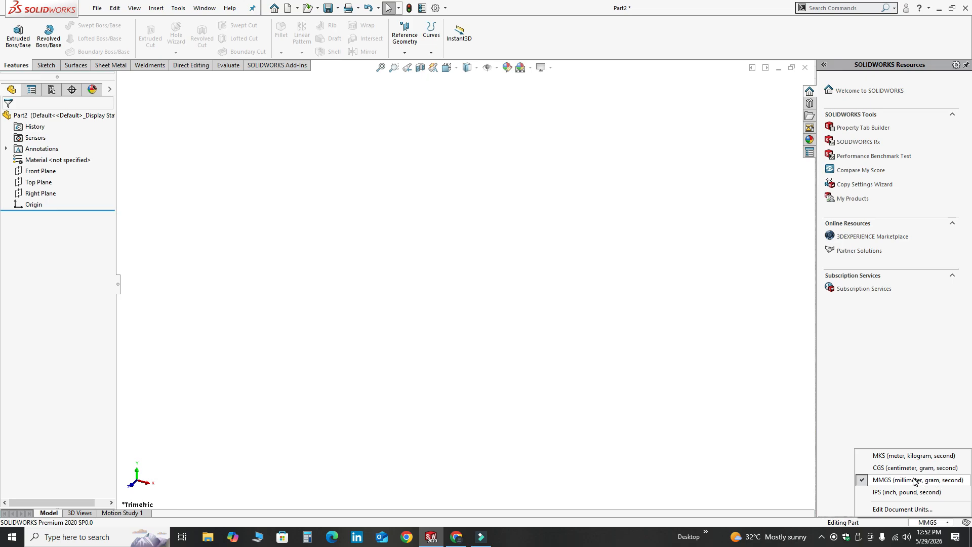
pyautogui.click(750, 368)
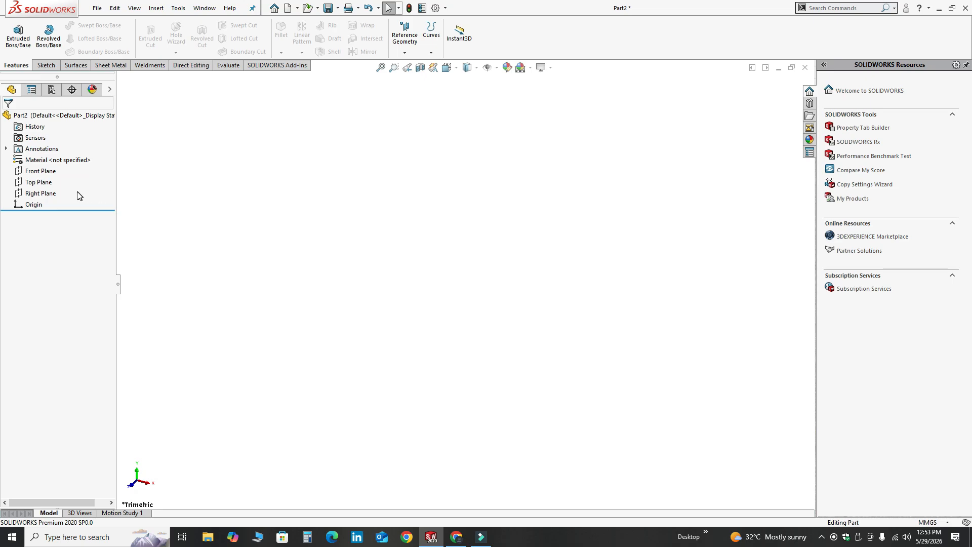
# On the Top Plane, sketch a closed profile from the origin: about 110 mm base, 33 mm vertical, 41 mm upper line and a tangent arc back
pyautogui.click(44, 183)
pyautogui.click(53, 166)
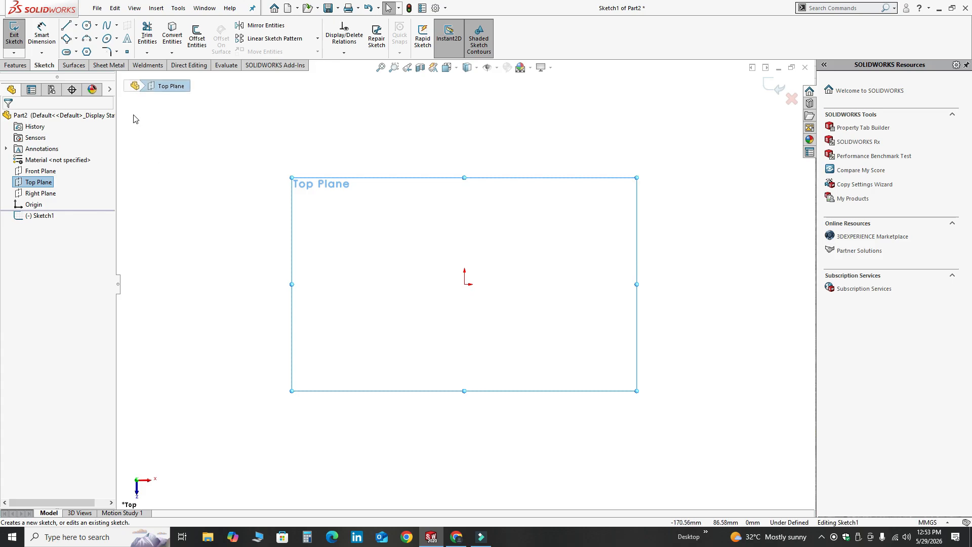
pyautogui.click(66, 25)
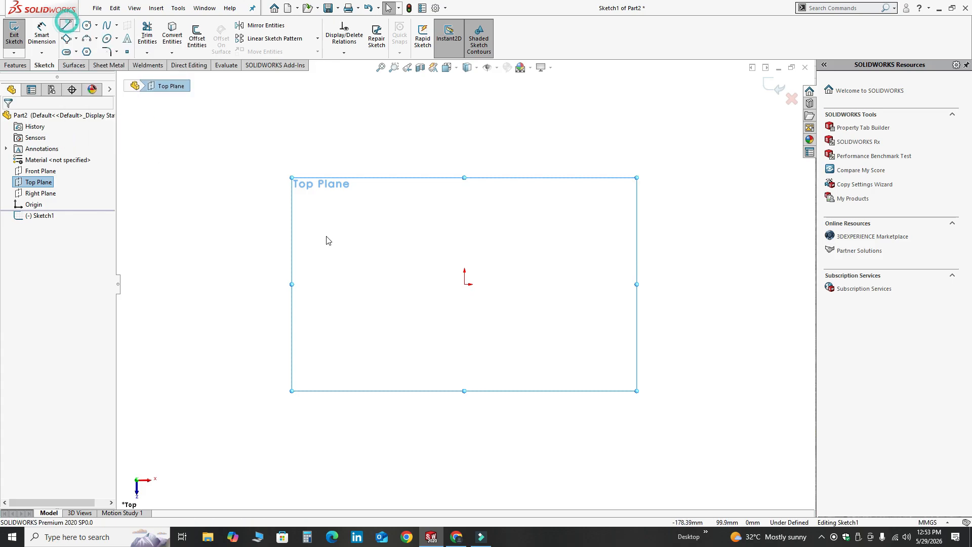
pyautogui.click(465, 285)
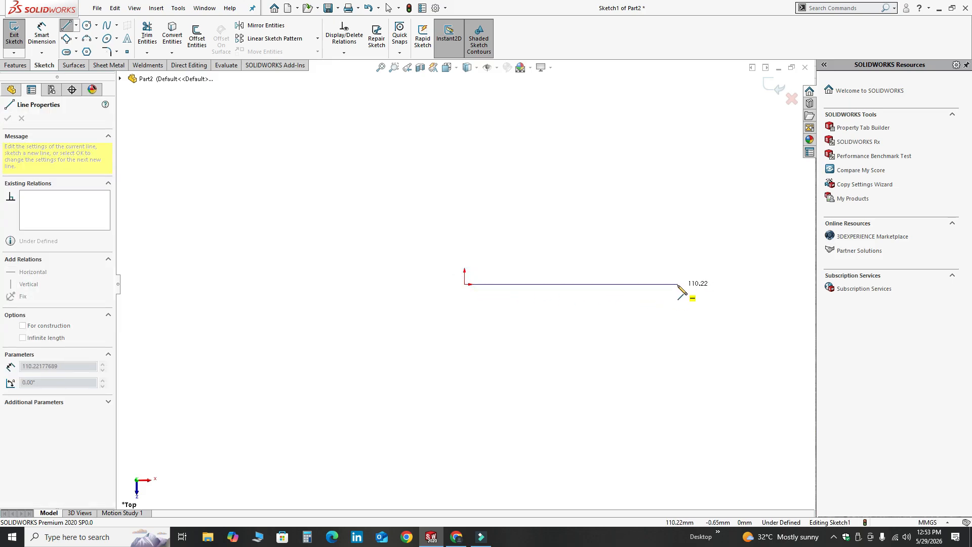
pyautogui.click(678, 284)
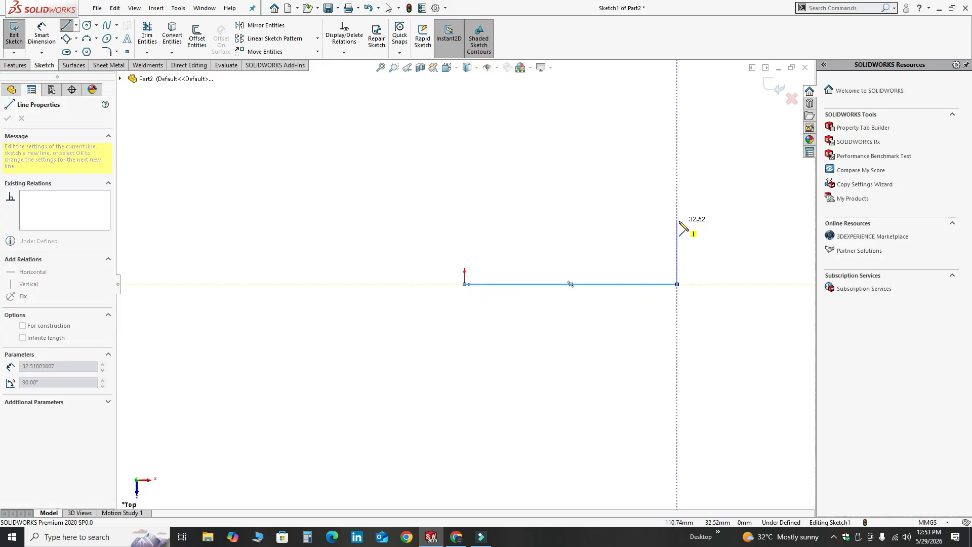
pyautogui.click(678, 221)
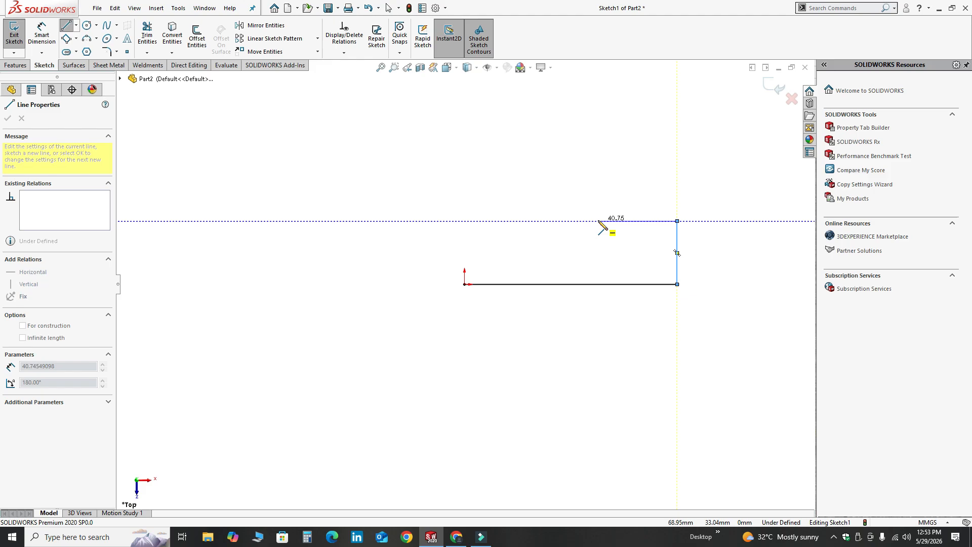
pyautogui.click(598, 222)
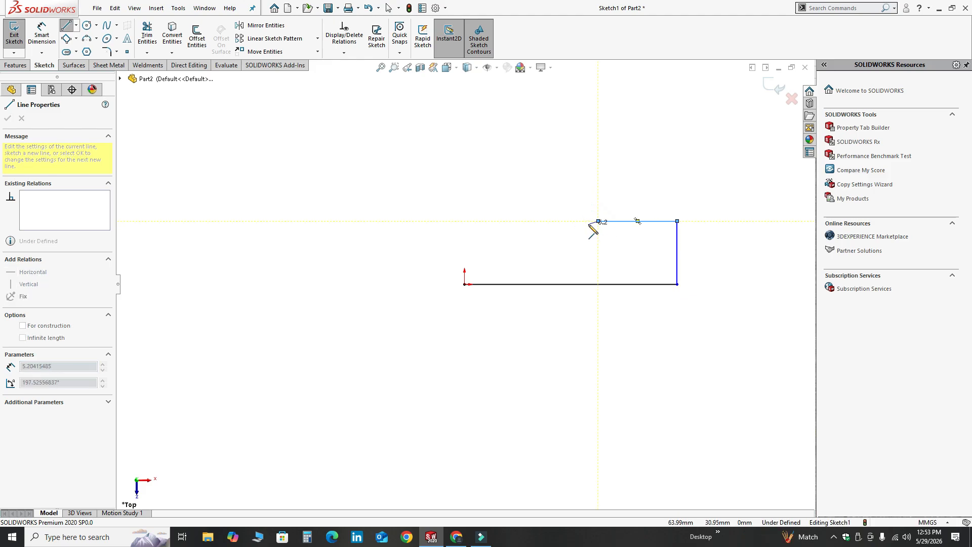
pyautogui.click(465, 285)
pyautogui.press('Escape')
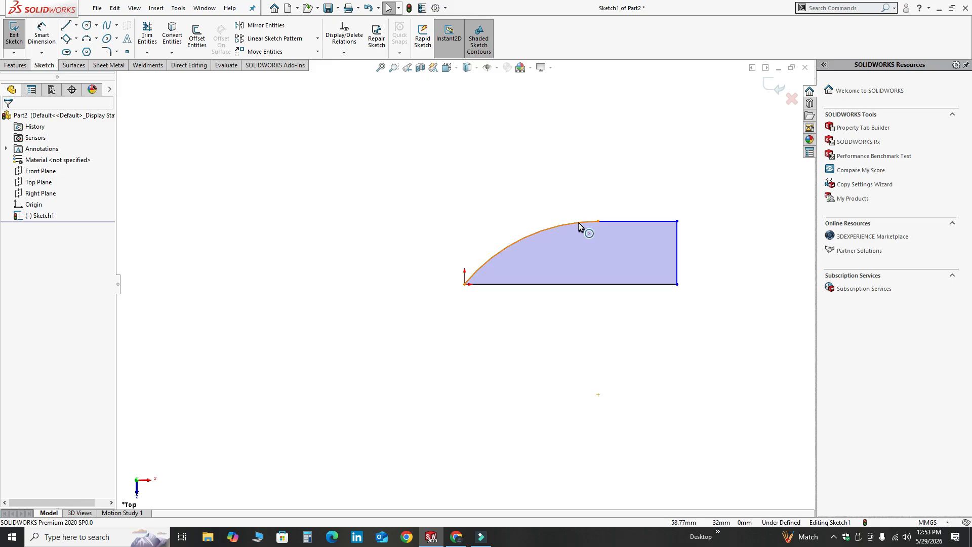
pyautogui.click(580, 225)
pyautogui.keyDown('ctrl'); pyautogui.click(611, 221); pyautogui.keyUp('ctrl')
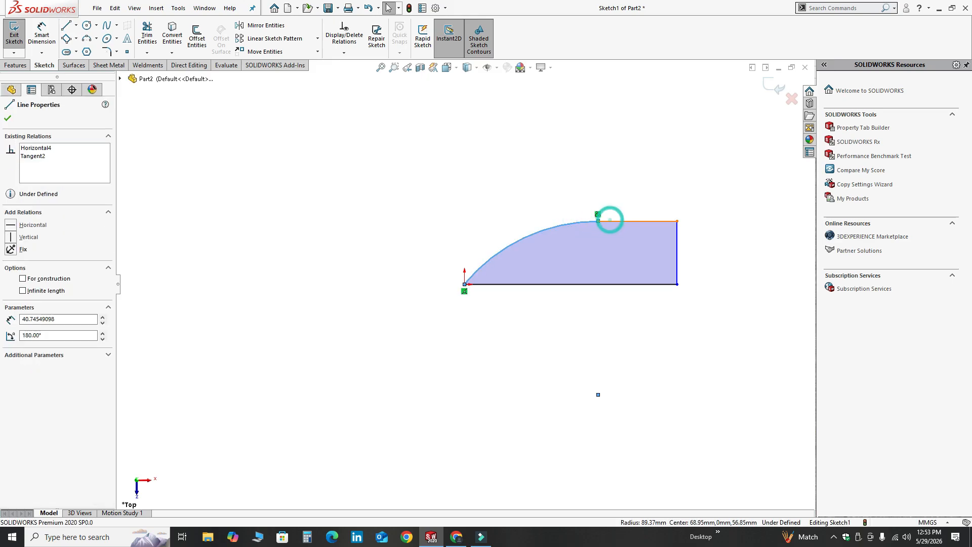
pyautogui.click(546, 149)
pyautogui.scroll(-1, 633, 271)
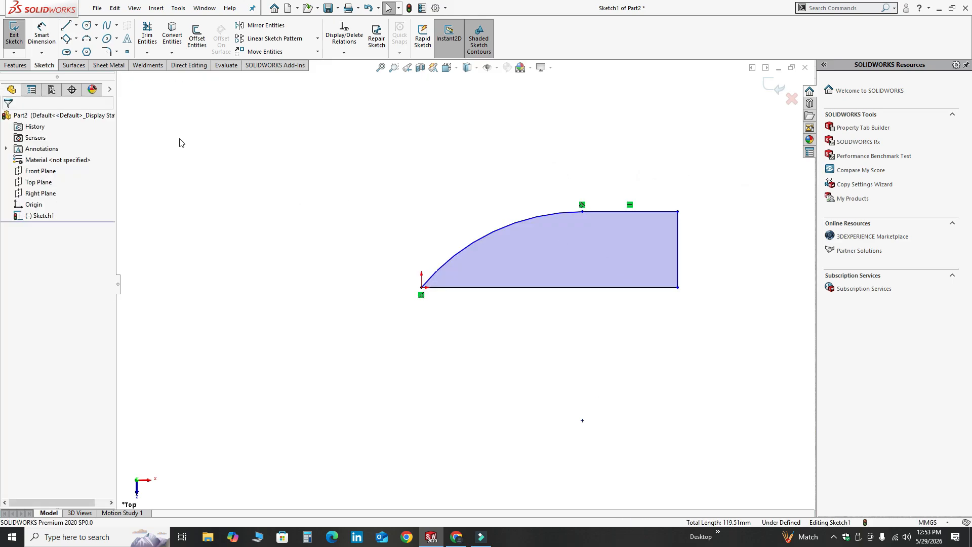
# Dimension the profile's horizontal base line to 175 mm
pyautogui.click(42, 35)
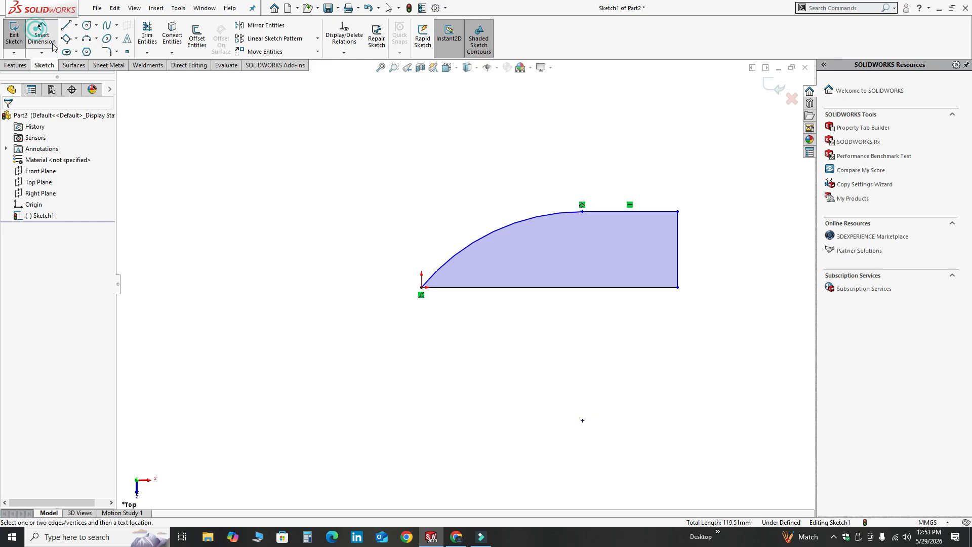
pyautogui.click(546, 288)
pyautogui.click(547, 339)
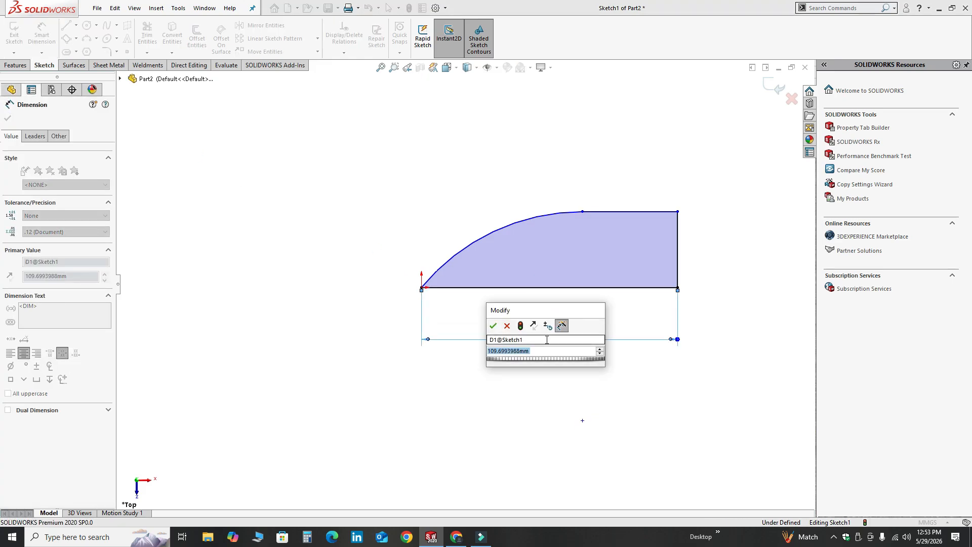
pyautogui.write('17')
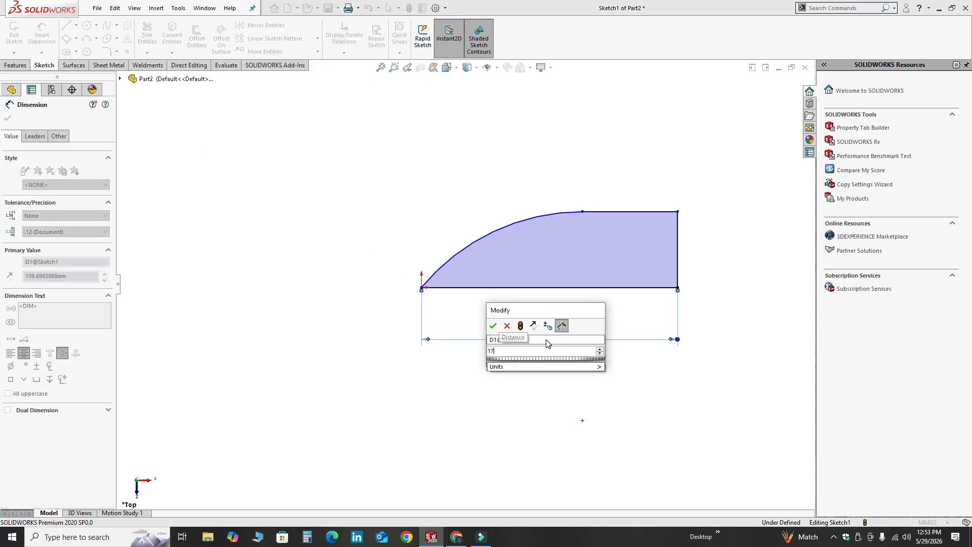
pyautogui.write('5')
pyautogui.press('Return')
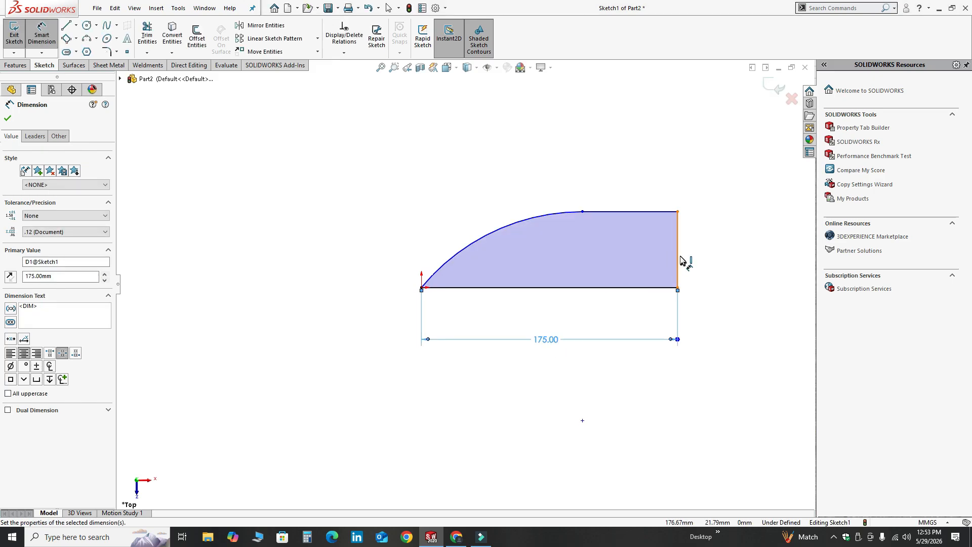
# Dimension the profile's vertical end line to 40 mm
pyautogui.click(681, 259)
pyautogui.click(714, 256)
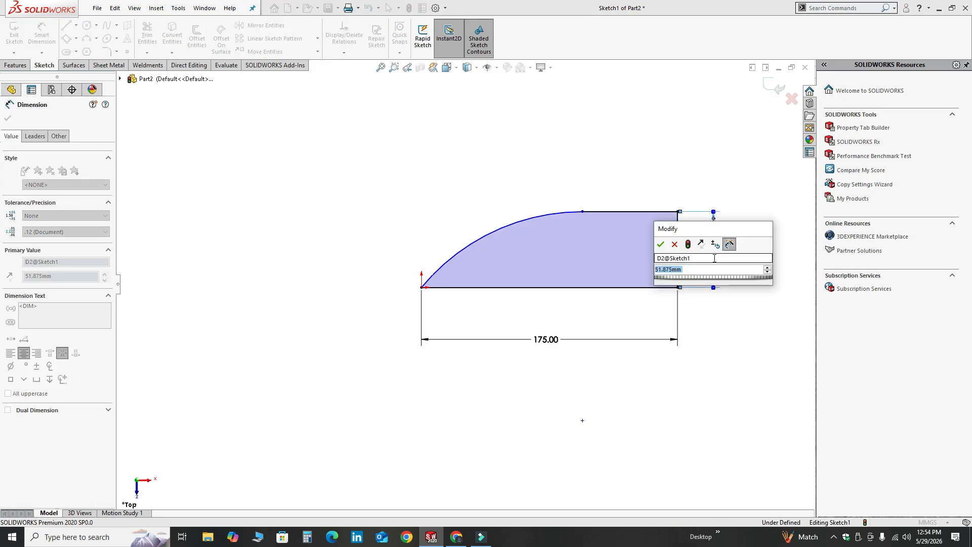
pyautogui.write('40')
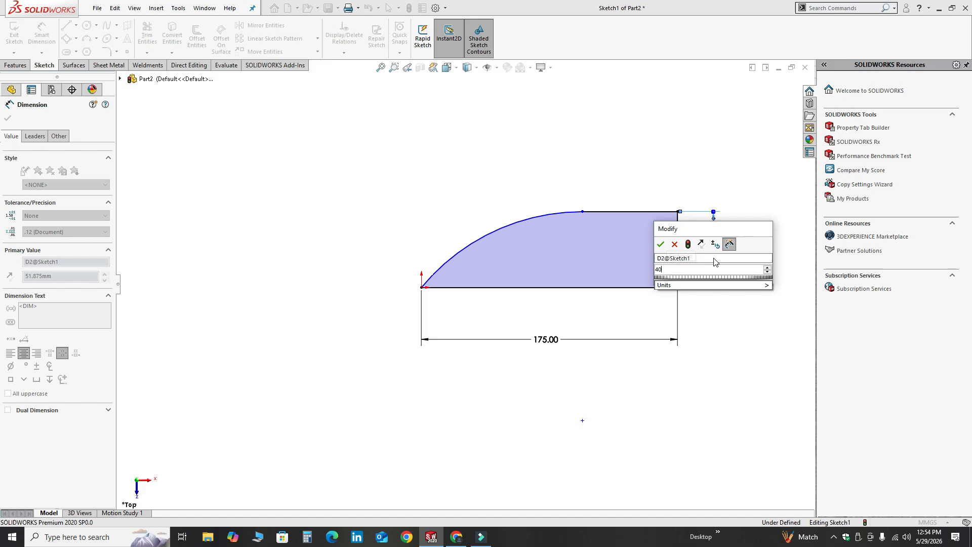
pyautogui.press('Return')
# Dimension the profile's upper horizontal line to 100 mm and finish dimensioning
pyautogui.click(621, 228)
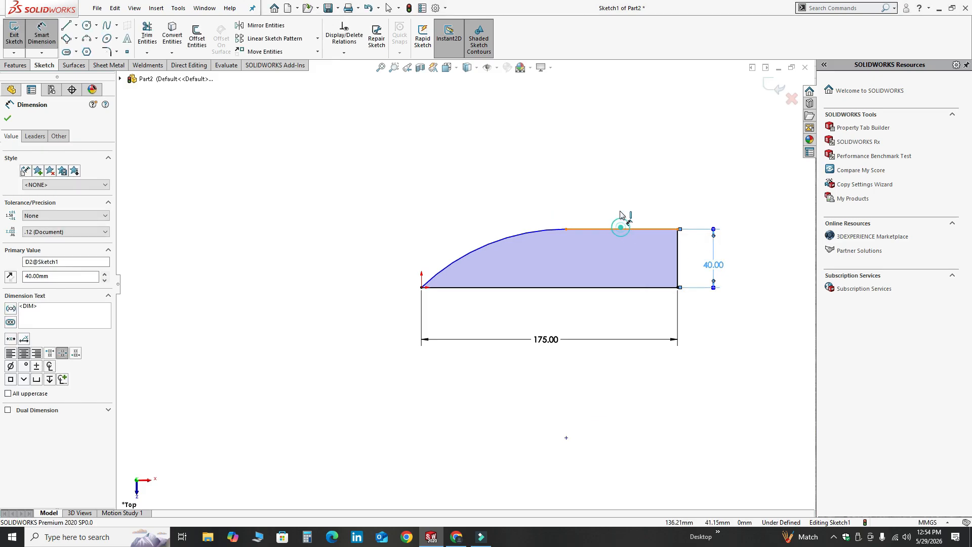
pyautogui.click(619, 184)
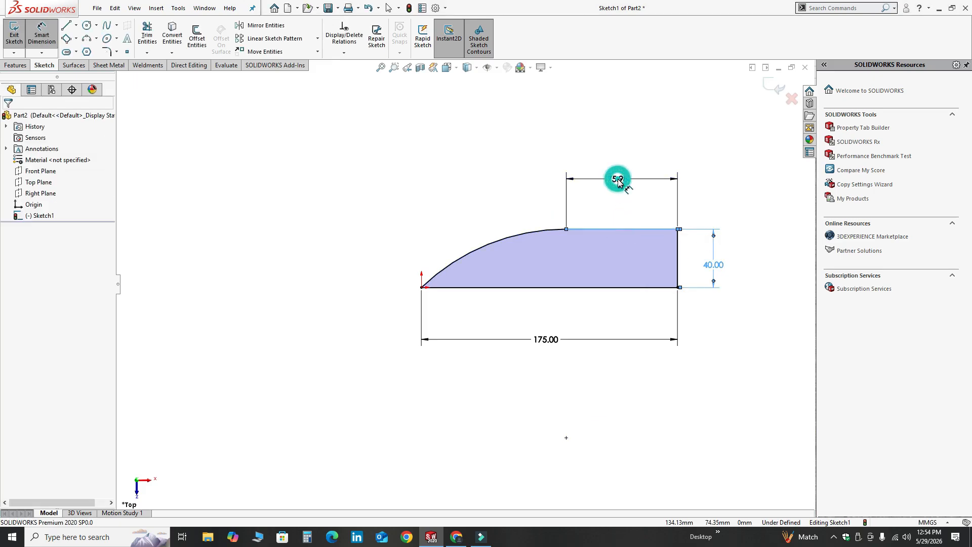
pyautogui.write('100')
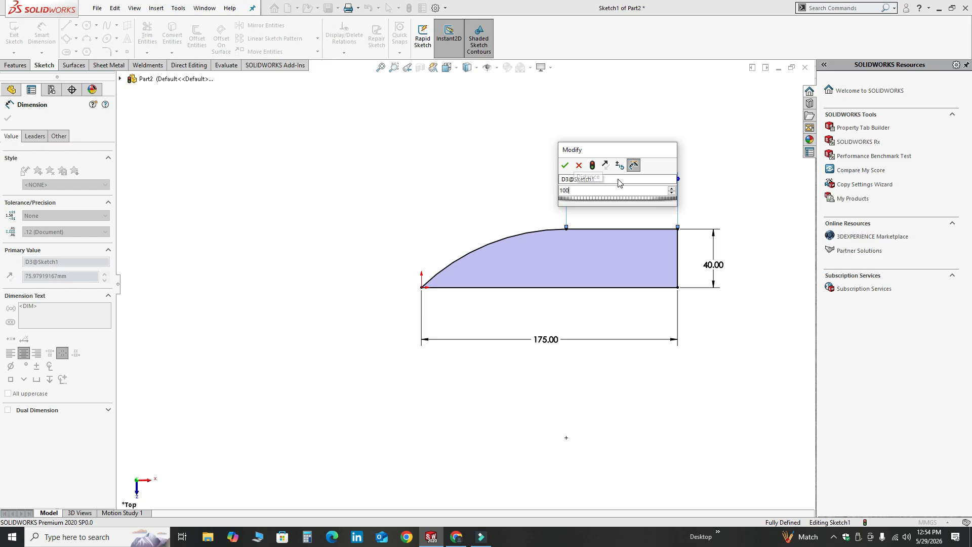
pyautogui.press('Return')
pyautogui.press('Escape')
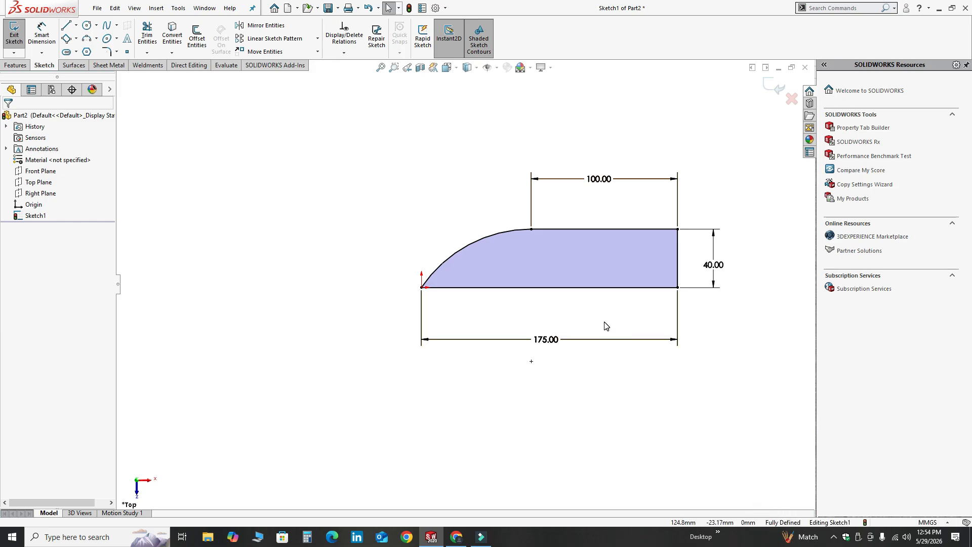
# Exit the sketch and revolve the profile 360 degrees about its base line into a solid body
pyautogui.click(767, 85)
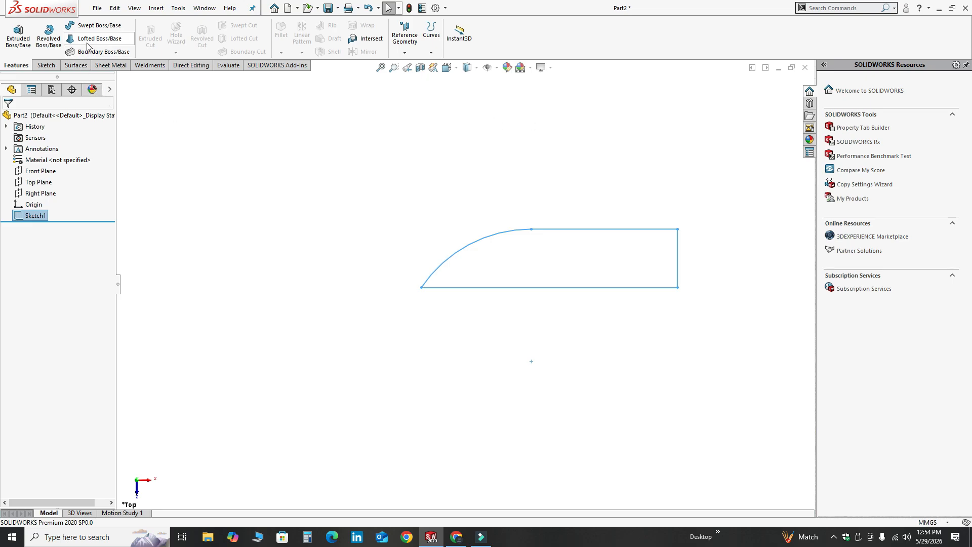
pyautogui.click(50, 36)
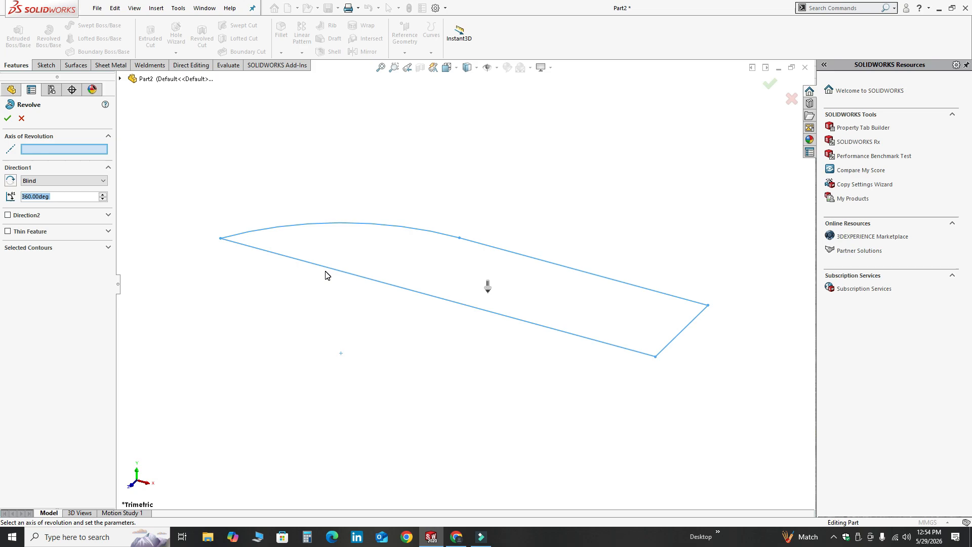
pyautogui.click(327, 270)
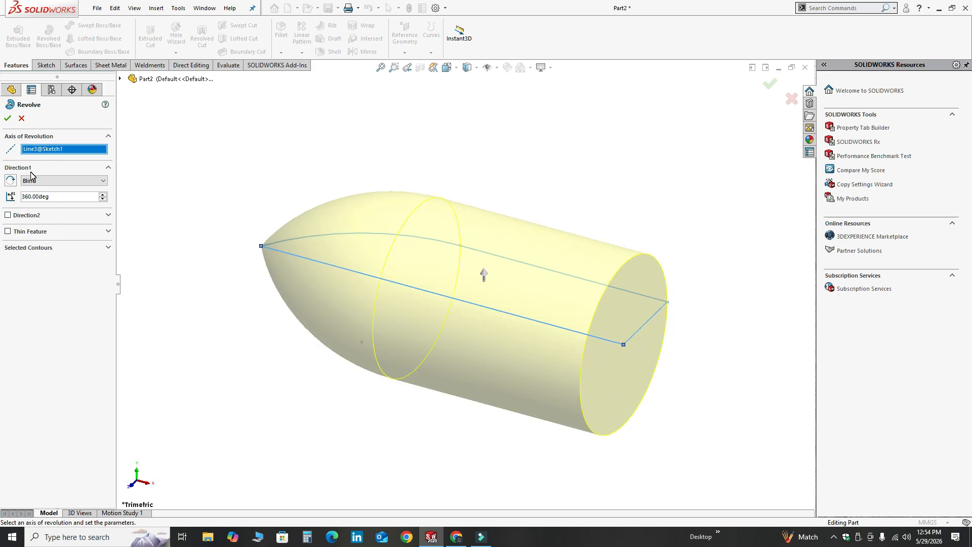
pyautogui.click(6, 120)
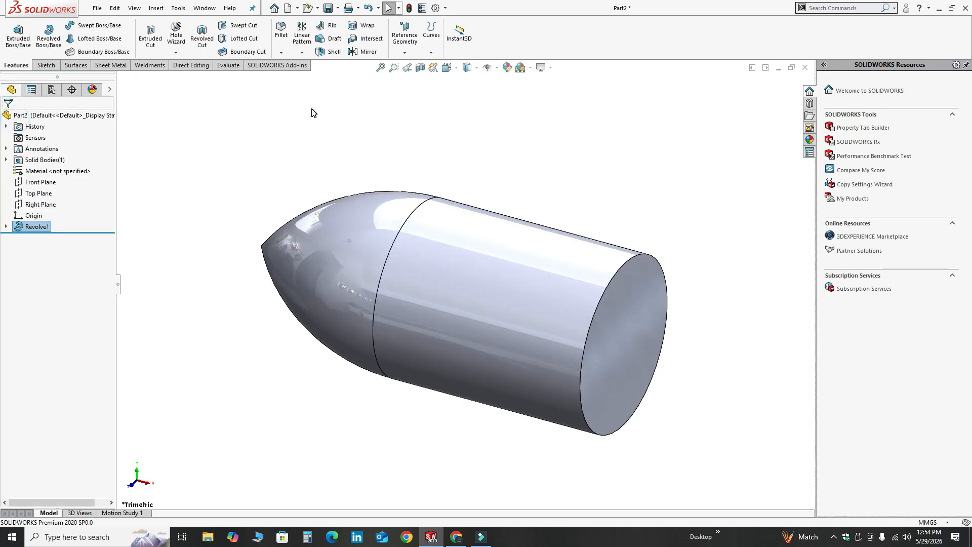
pyautogui.click(311, 108)
# Start a new sketch on the Top Plane
pyautogui.scroll(3, 308, 180)
pyautogui.moveTo(370, 244); pyautogui.dragTo(570, 275, button='middle')
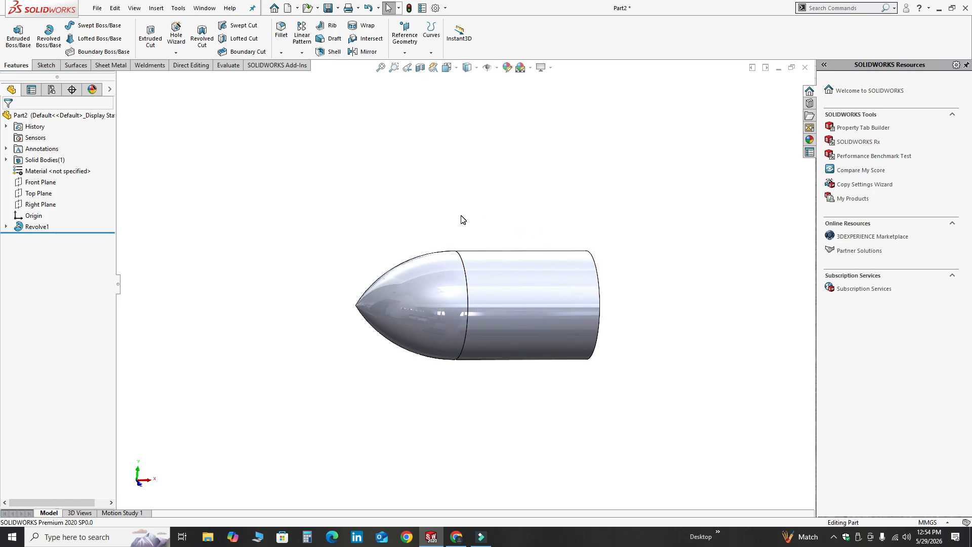
pyautogui.scroll(1, 461, 220)
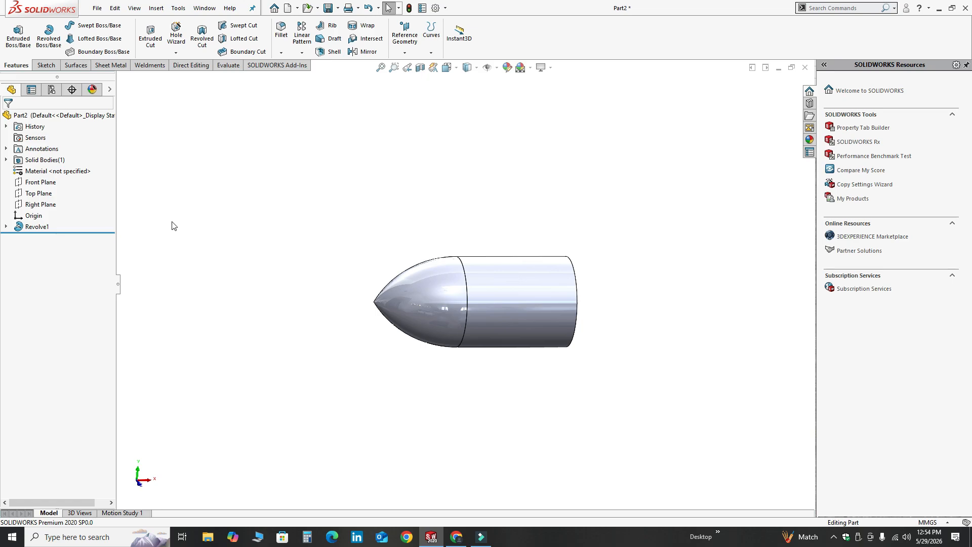
pyautogui.click(38, 193)
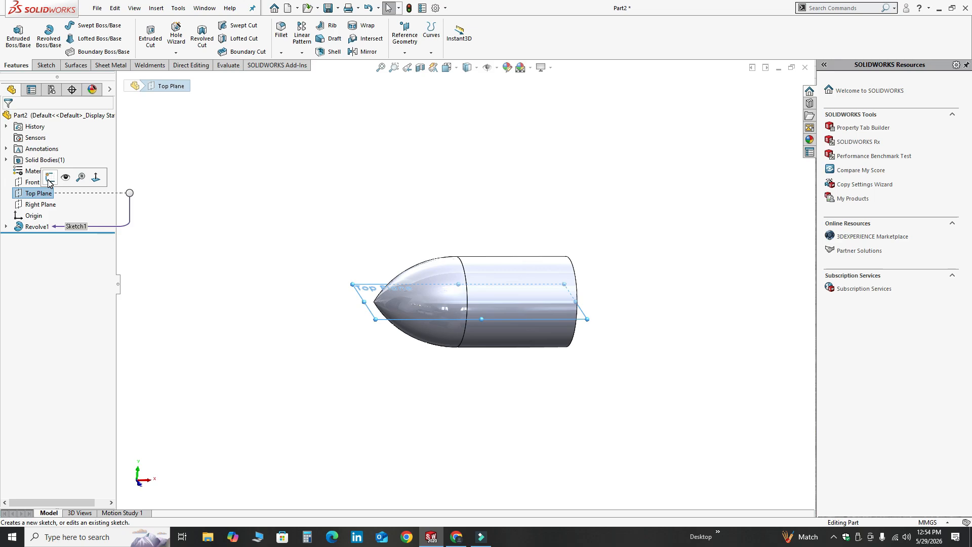
pyautogui.click(48, 178)
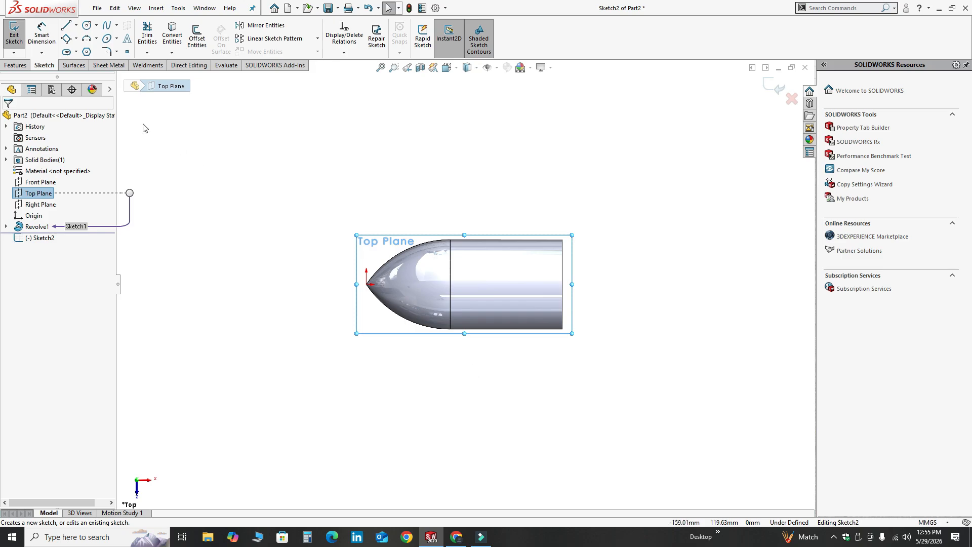
# Sketch a thin slanted 3 Point Corner Rectangle about 175 mm long, crossing the cylindrical body and extending past both sides
pyautogui.click(76, 38)
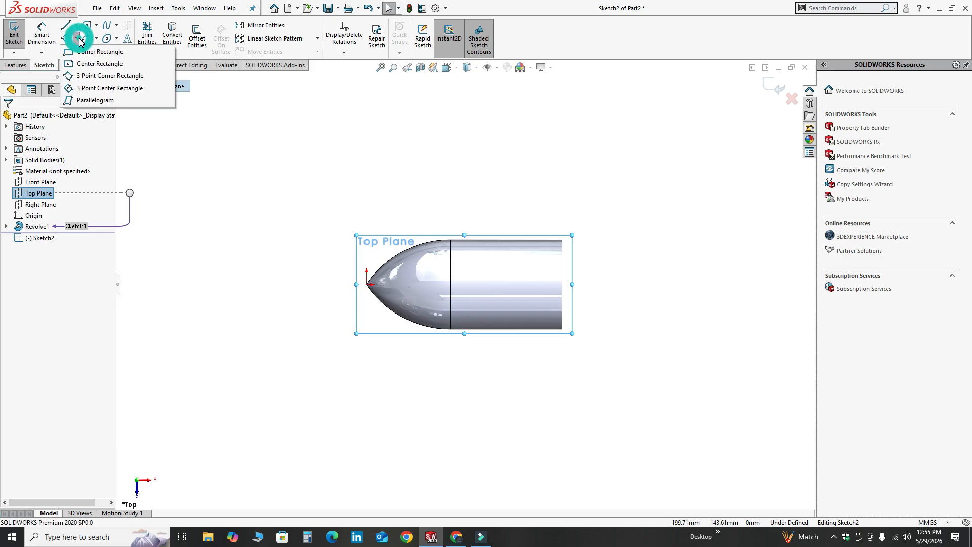
pyautogui.click(102, 76)
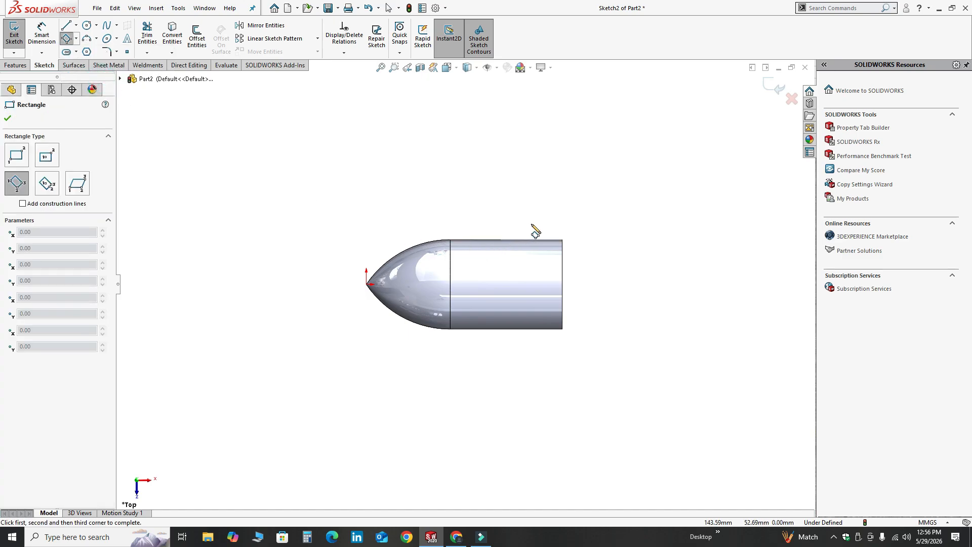
pyautogui.click(534, 209)
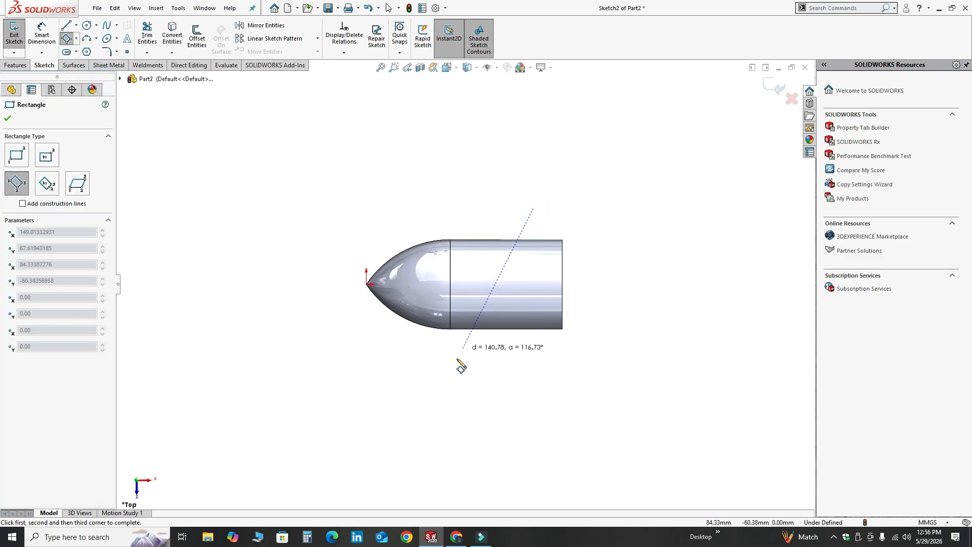
pyautogui.click(455, 387)
pyautogui.click(443, 384)
pyautogui.press('Escape')
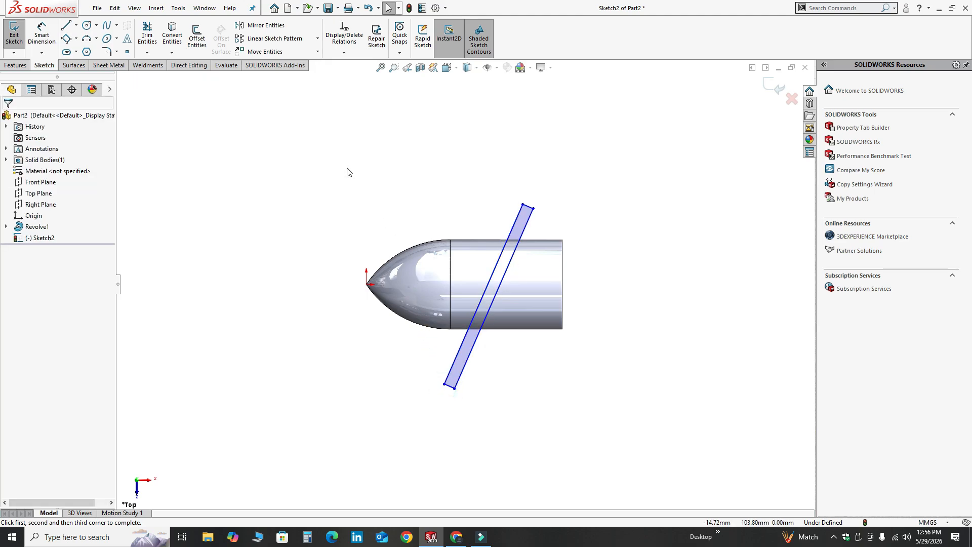
# Dimension the long side of the slanted rectangle to 115 mm
pyautogui.click(42, 35)
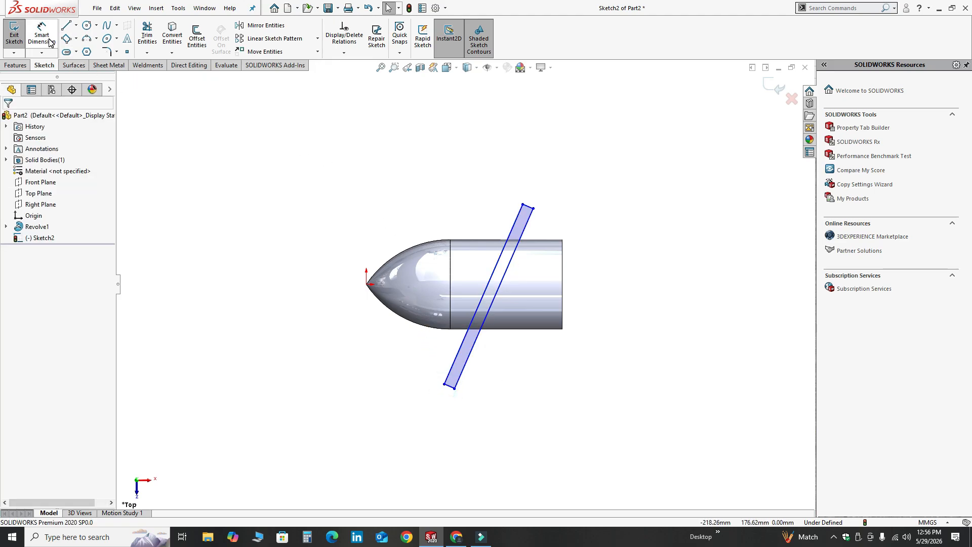
pyautogui.click(504, 278)
pyautogui.click(520, 282)
pyautogui.write('11')
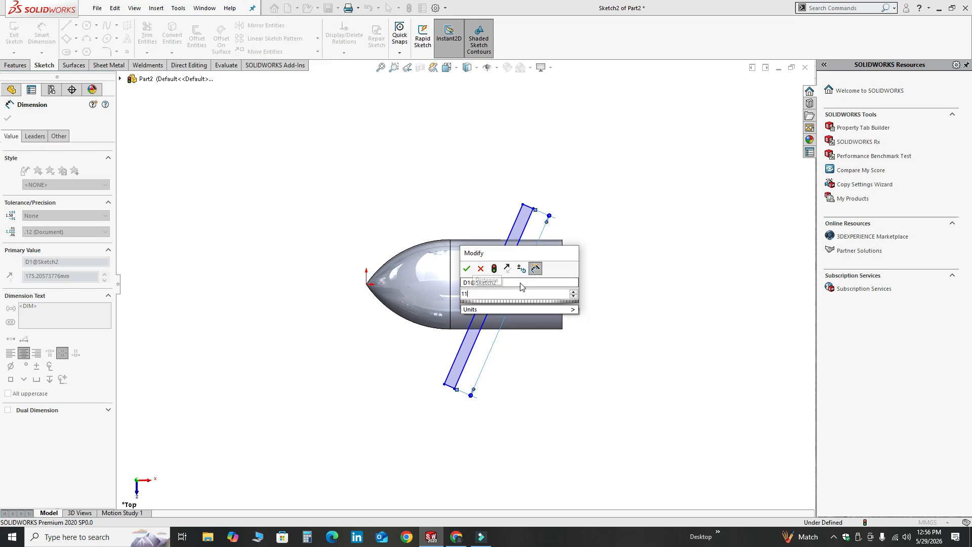
pyautogui.write('5')
pyautogui.press('Return')
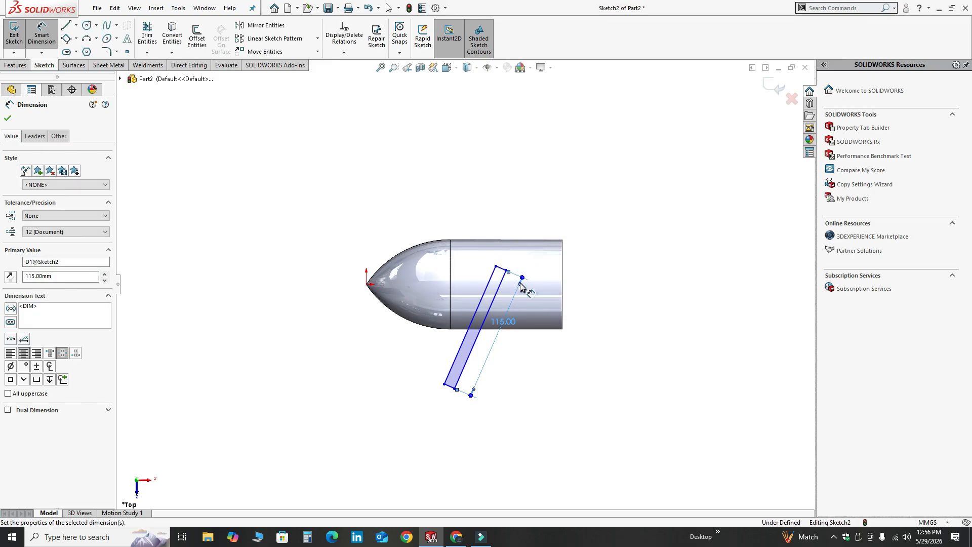
pyautogui.press('Escape')
# Reposition the slanted rectangle by its corner so that it spans the width of the cylindrical body
pyautogui.click(496, 267)
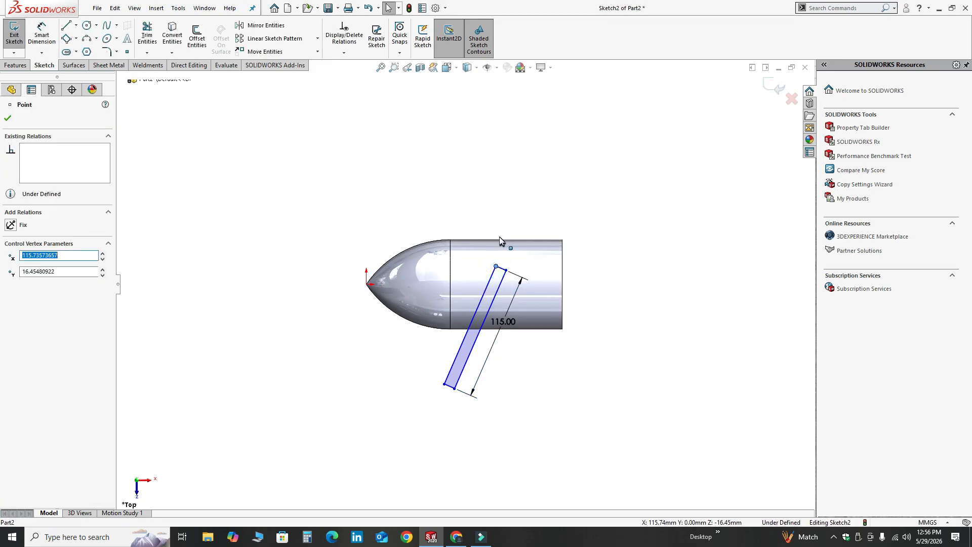
pyautogui.moveTo(496, 267); pyautogui.dragTo(458, 352)
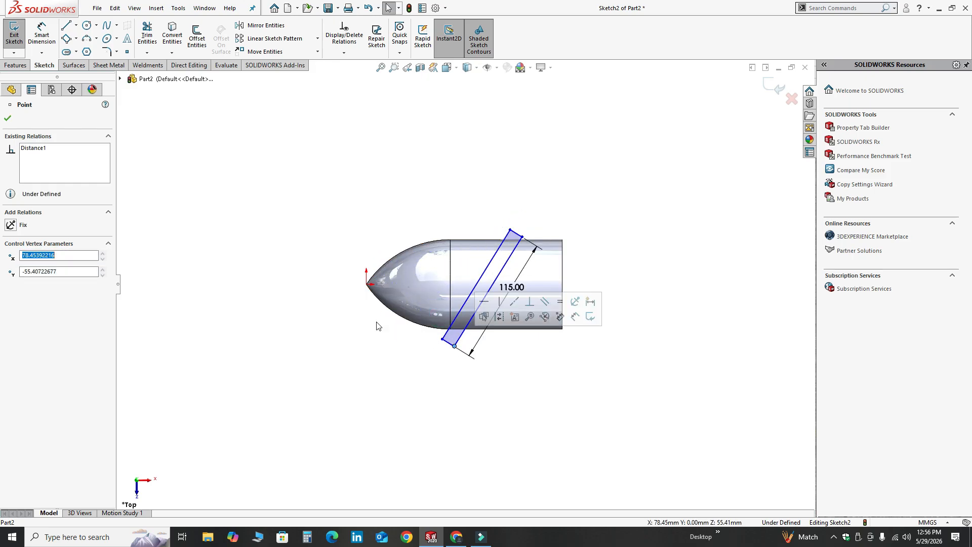
pyautogui.press('Escape')
# Dimension the short lower side of the slanted rectangle to 6 mm
pyautogui.click(42, 37)
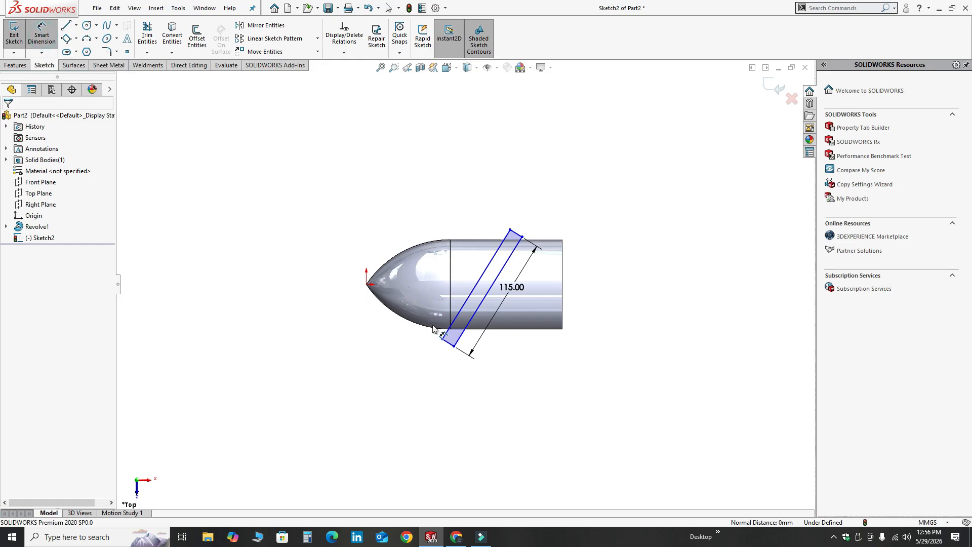
pyautogui.click(448, 349)
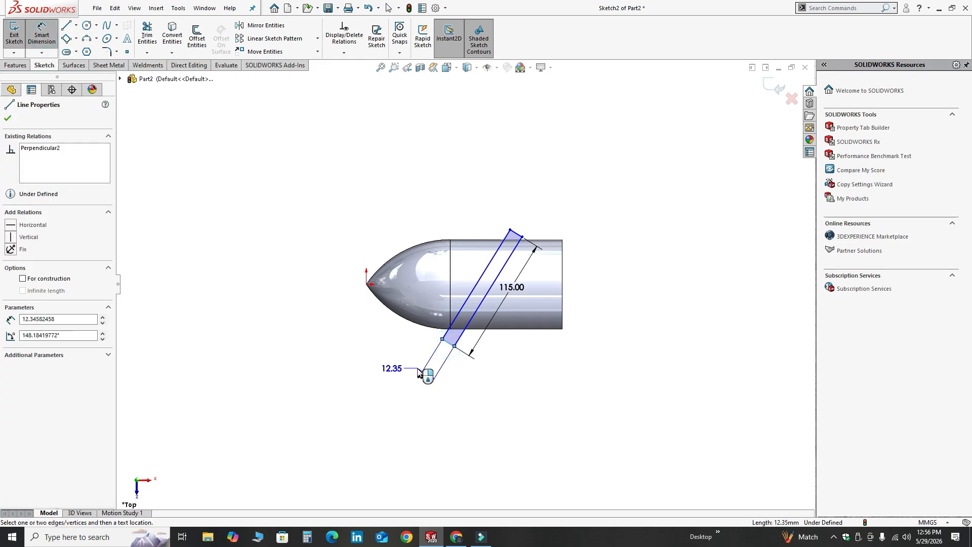
pyautogui.click(420, 369)
pyautogui.write('6')
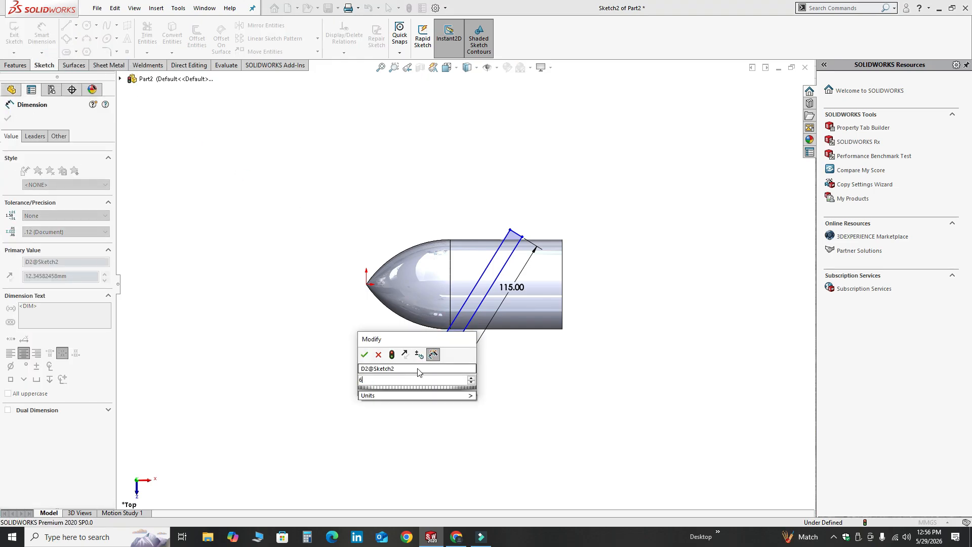
pyautogui.press('Return')
pyautogui.press('Escape')
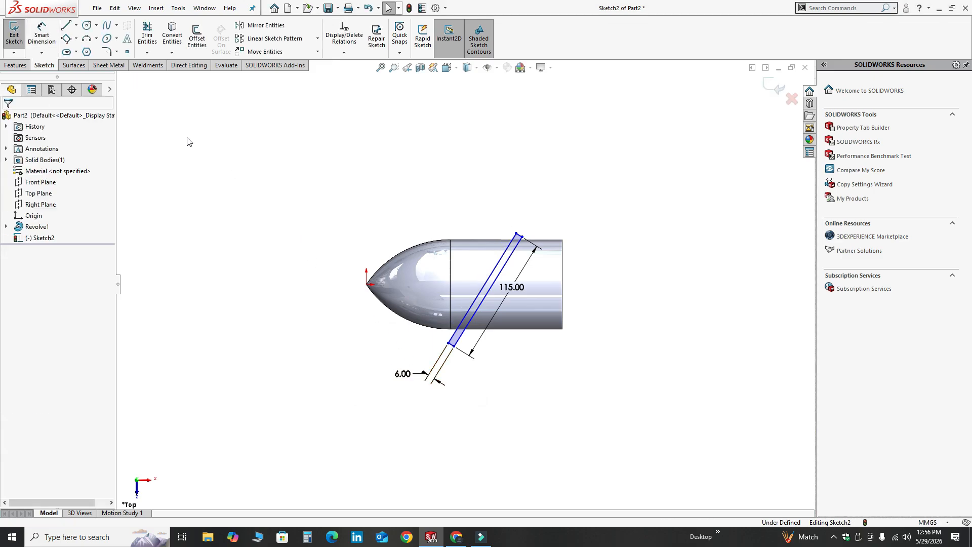
# Dimension the vertical distance from the origin to the rectangle's lower-left corner as 25 mm
pyautogui.click(42, 36)
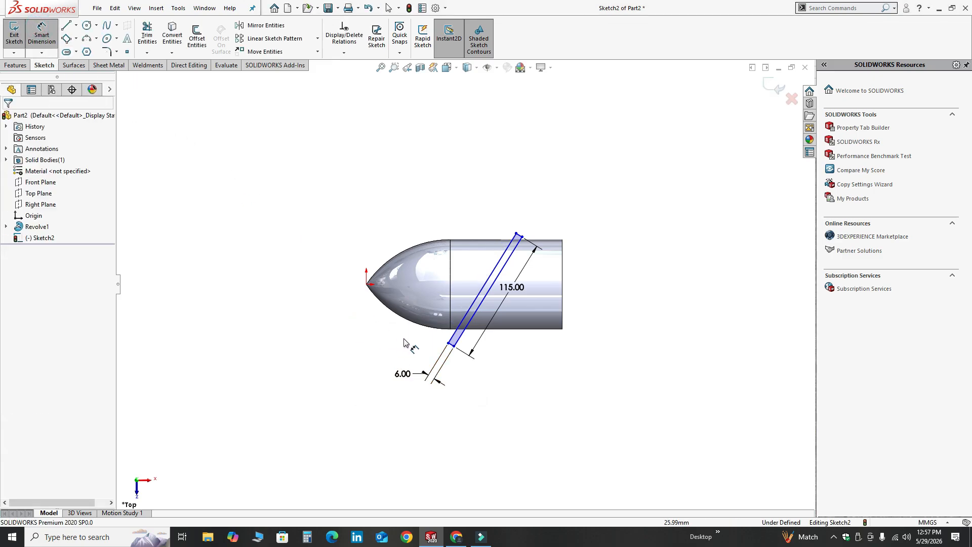
pyautogui.click(449, 344)
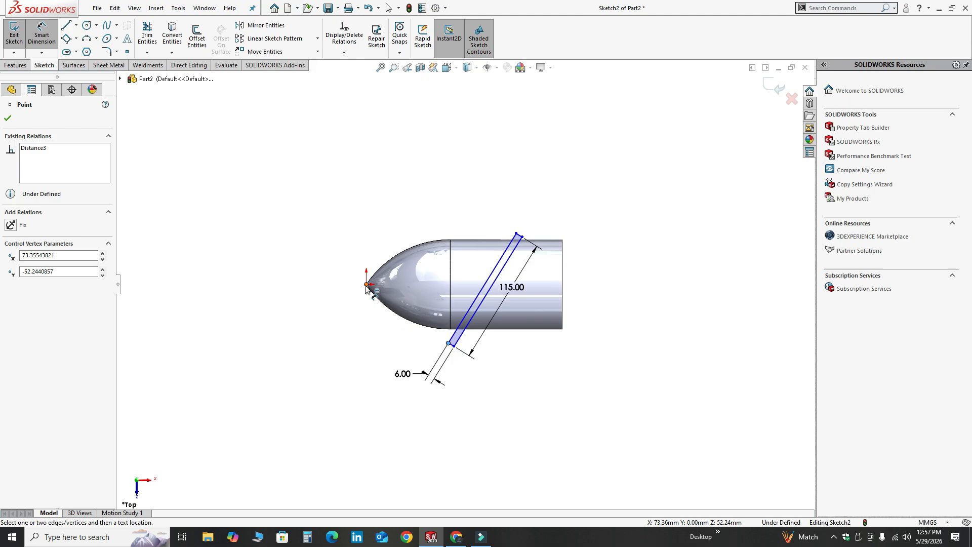
pyautogui.click(367, 286)
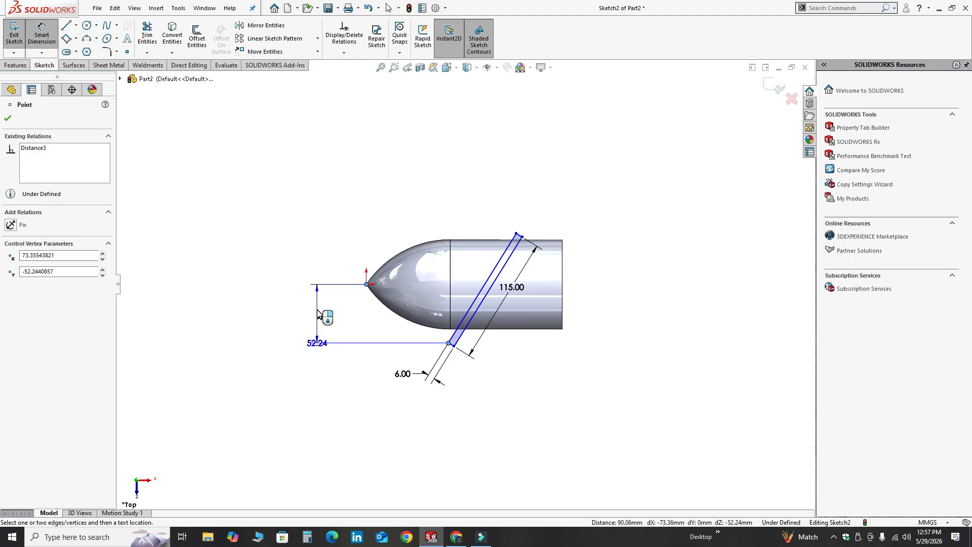
pyautogui.click(318, 310)
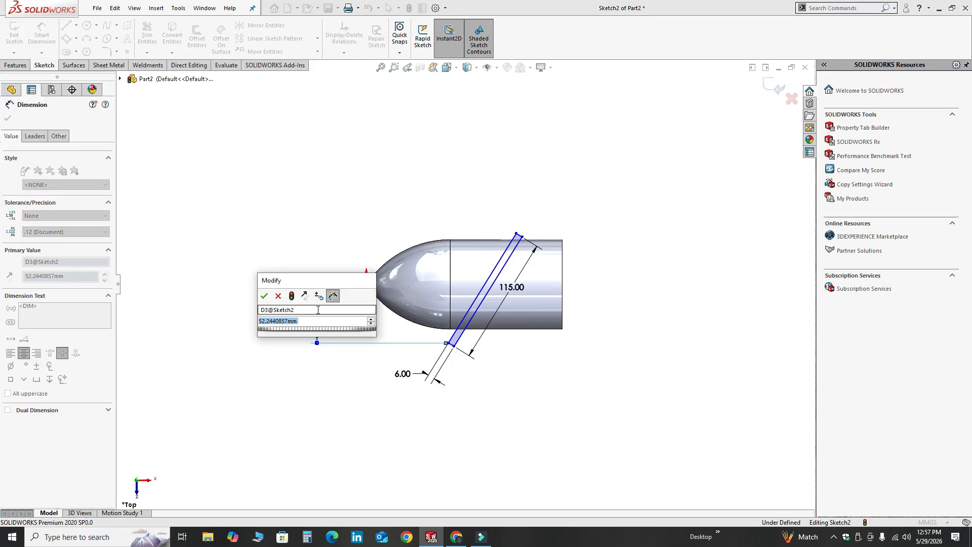
pyautogui.write('25')
pyautogui.press('Return')
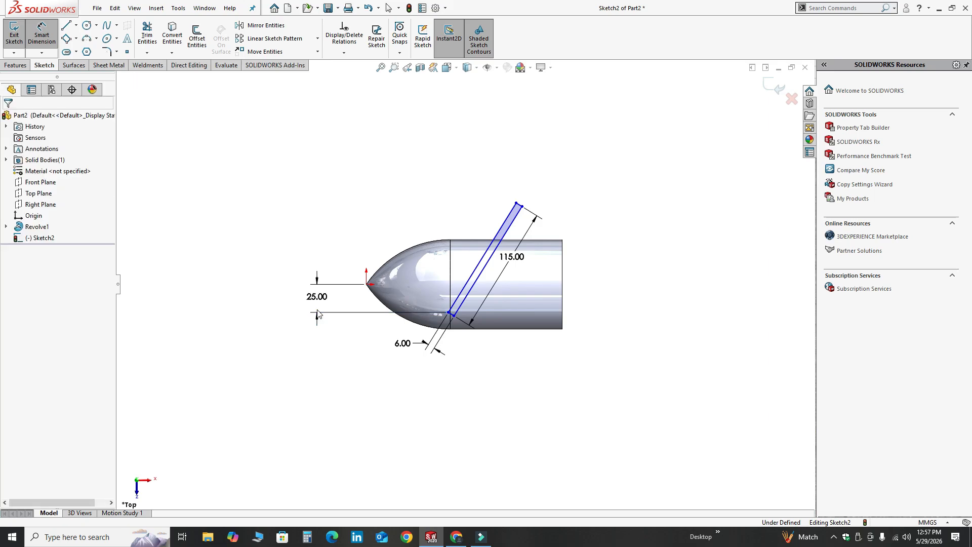
pyautogui.press('Escape')
# Dimension the horizontal distance from the rectangle's lower-left corner to the body's flat end edge as 115 mm
pyautogui.click(41, 33)
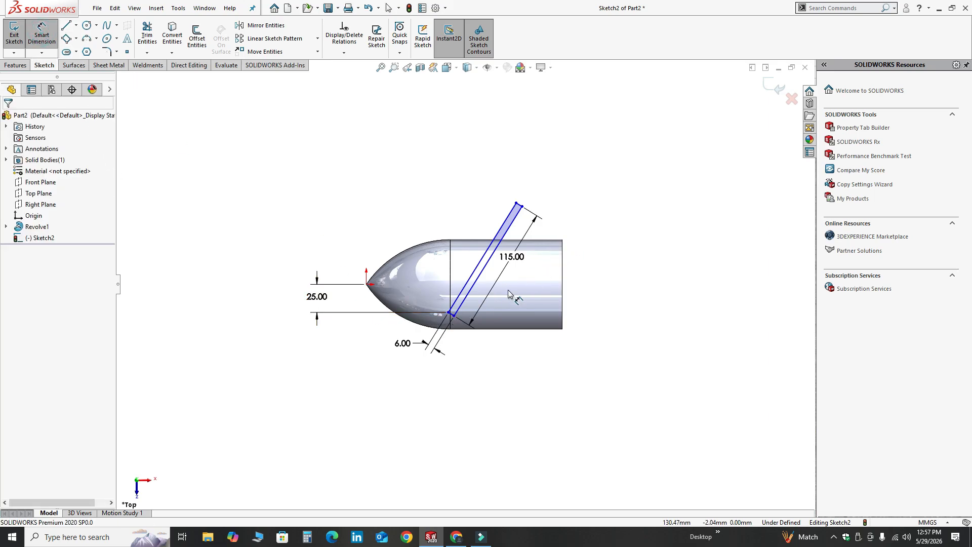
pyautogui.click(449, 313)
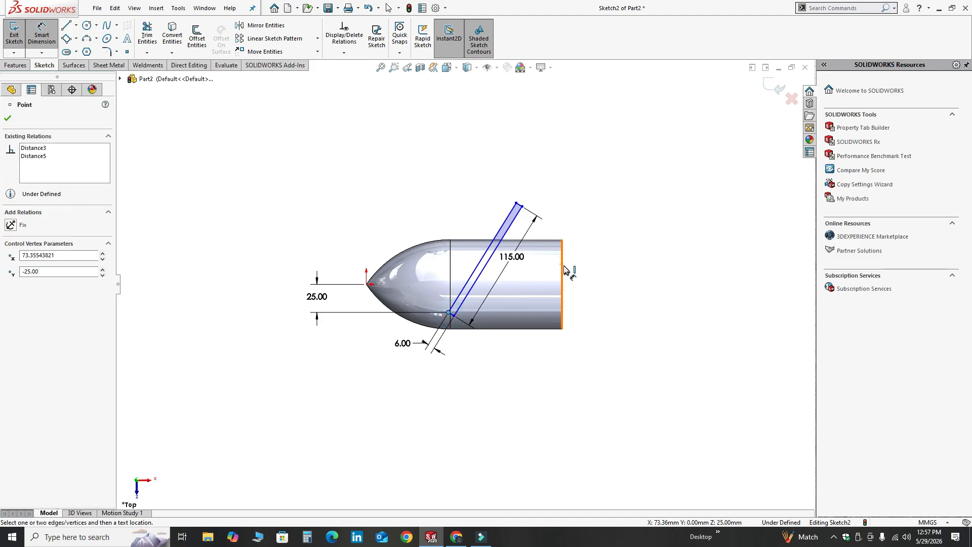
pyautogui.click(563, 265)
pyautogui.click(540, 166)
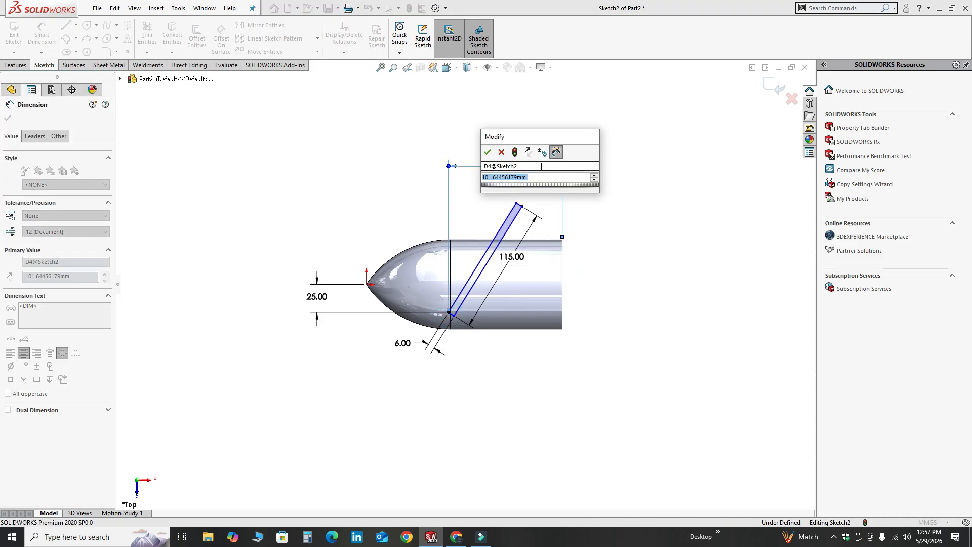
pyautogui.write('11')
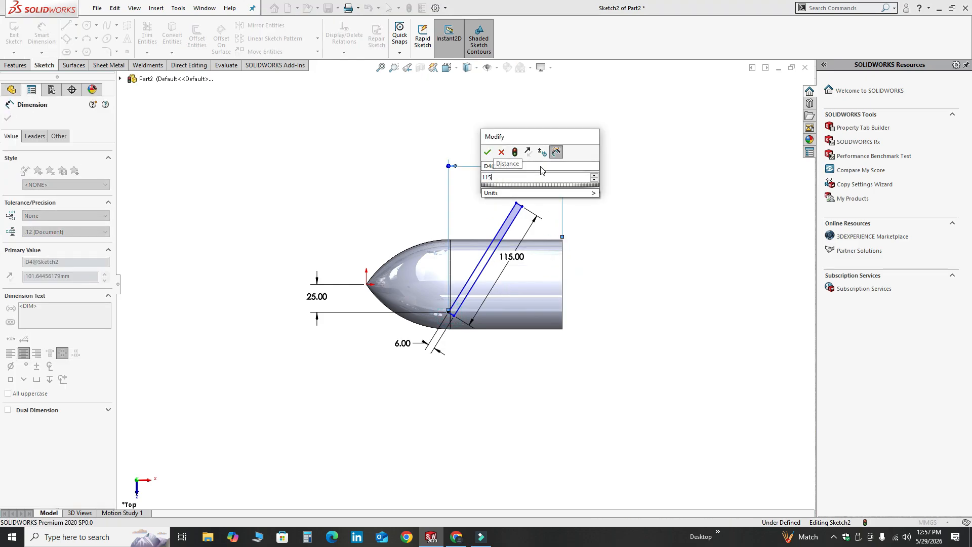
pyautogui.write('5')
pyautogui.press('Return')
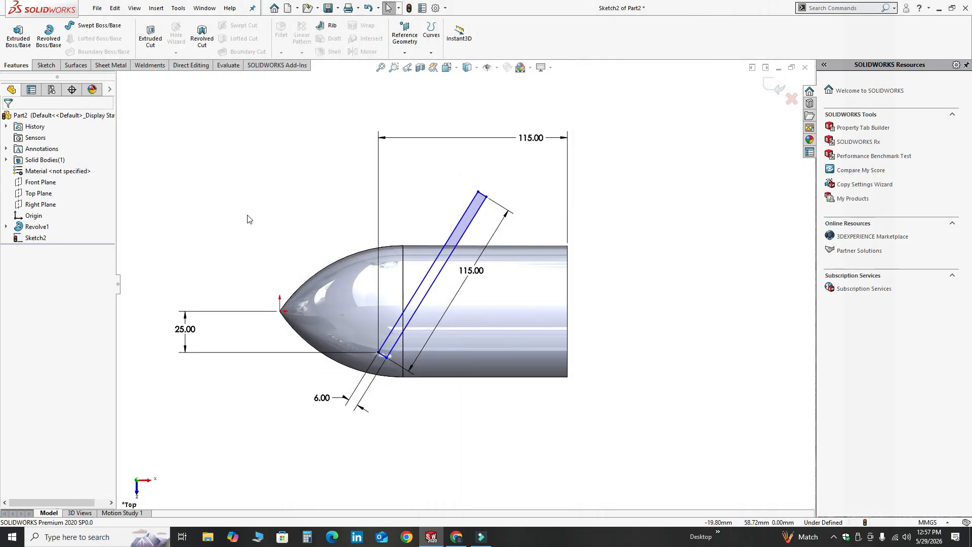
# Dimension the angle between the rectangle's long side and the body's flat end edge as 74 degrees
pyautogui.click(46, 65)
pyautogui.click(42, 35)
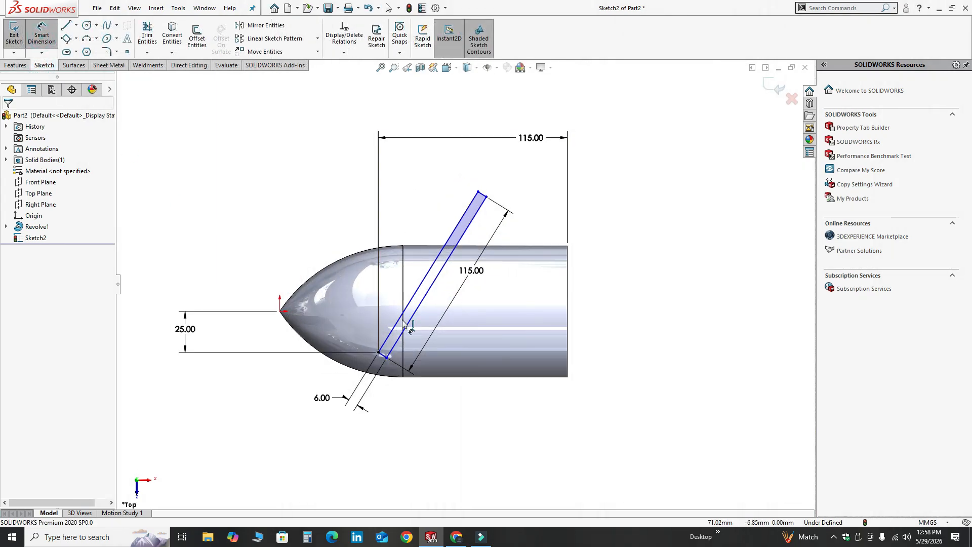
pyautogui.click(430, 286)
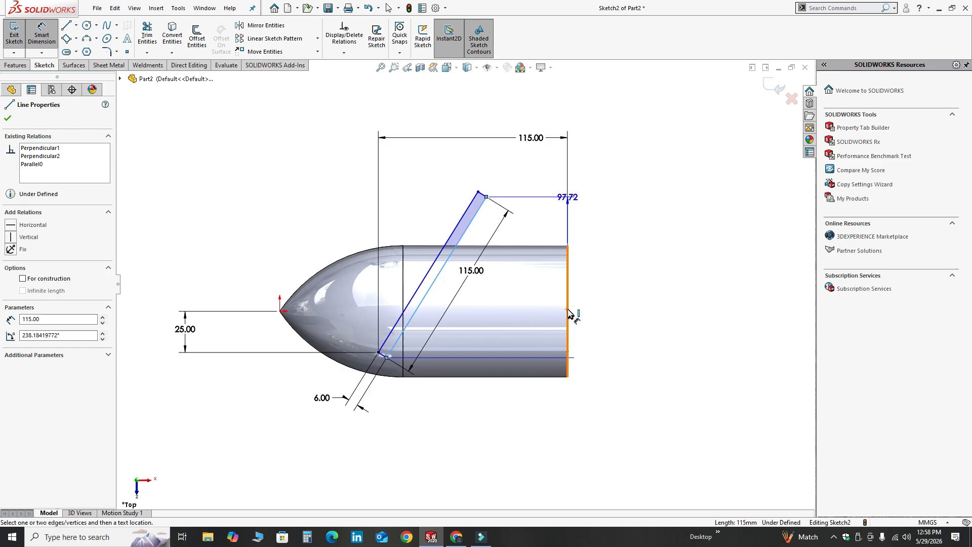
pyautogui.click(570, 314)
pyautogui.click(491, 446)
pyautogui.write('7')
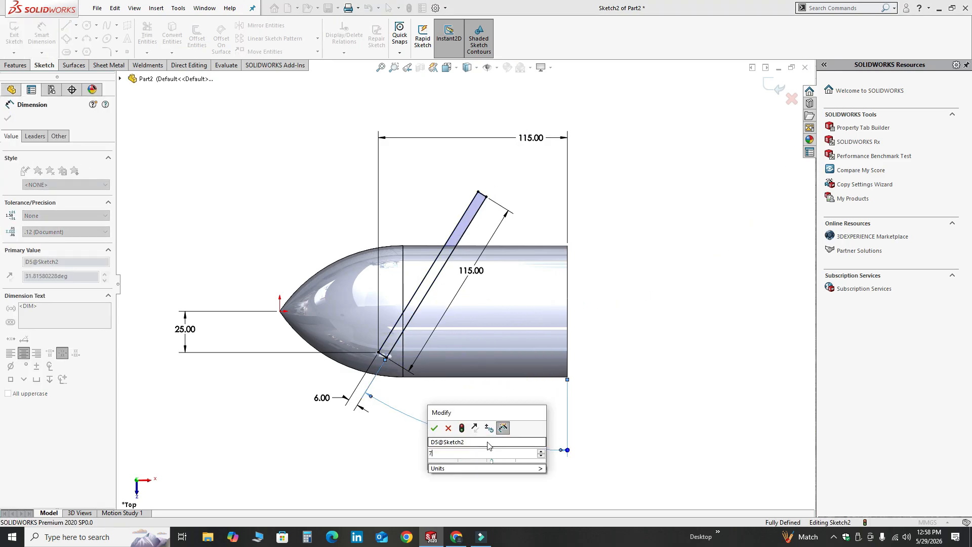
pyautogui.write('5')
pyautogui.press('Return')
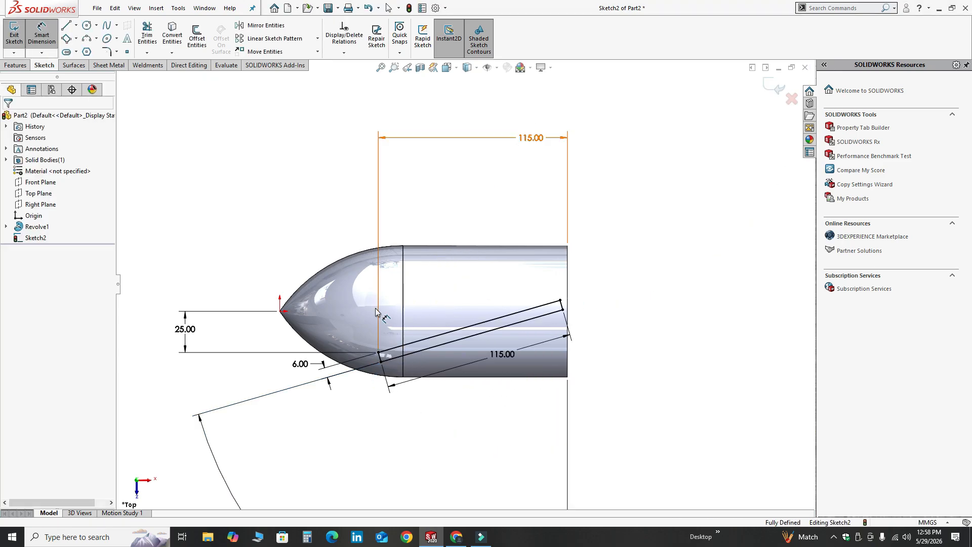
pyautogui.press('Escape')
# Move the 74° angle dimension closer to the body and the 6 mm width dimension clear of the nose
pyautogui.press('z')
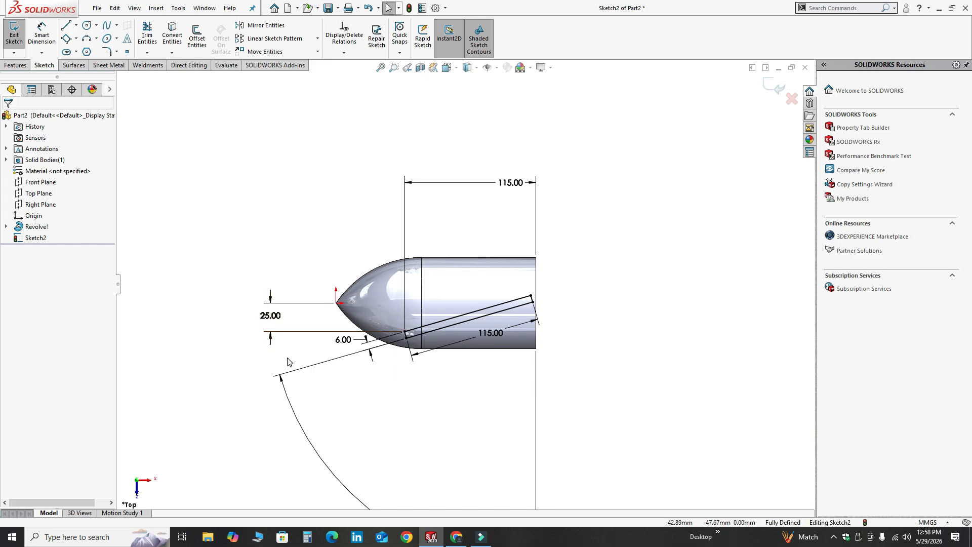
pyautogui.press('z')
pyautogui.click(473, 481)
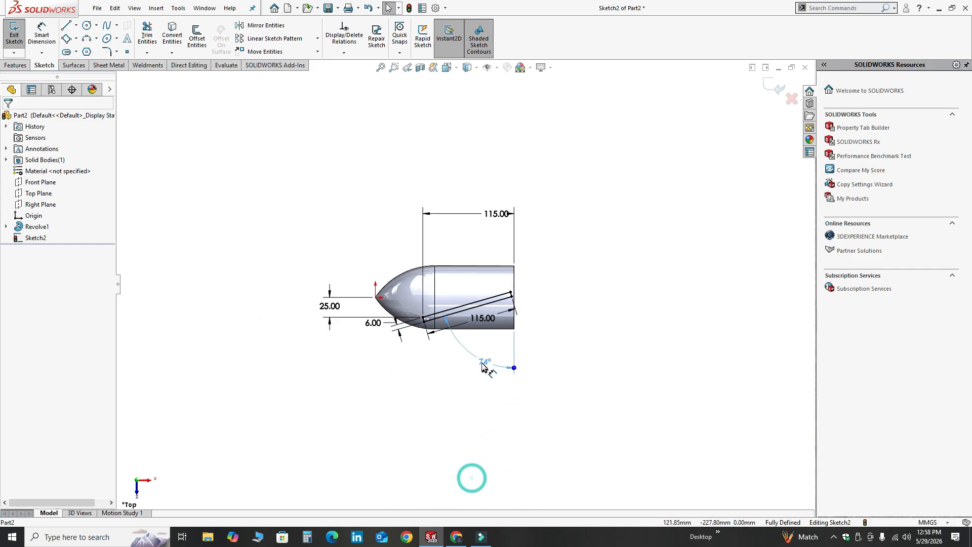
pyautogui.scroll(-3, 445, 256)
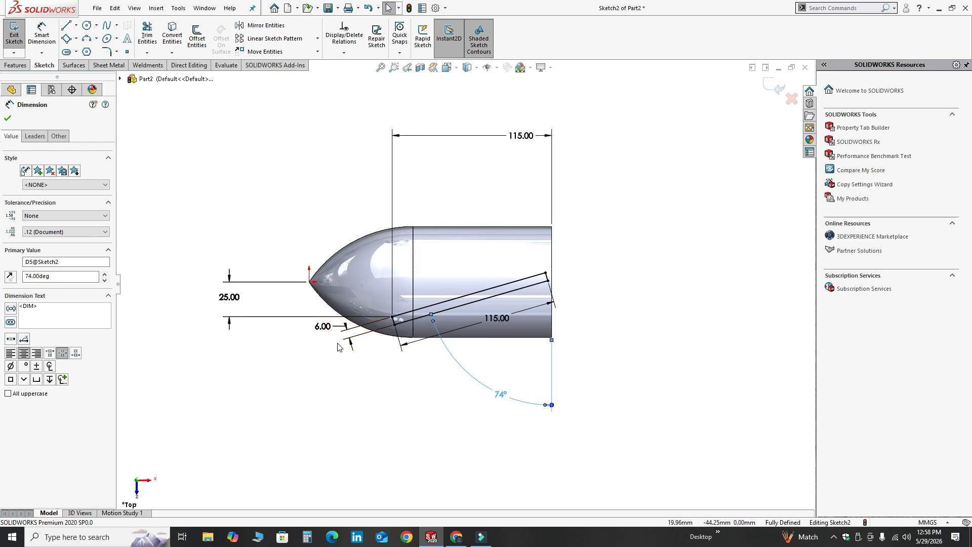
pyautogui.moveTo(341, 343); pyautogui.dragTo(247, 402)
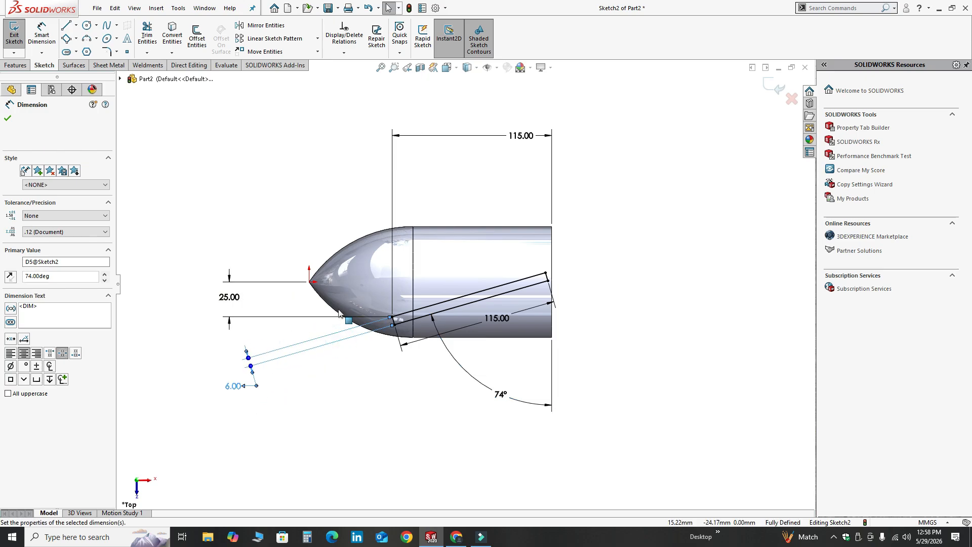
# Finish and exit the angled rectangle sketch on the body
pyautogui.scroll(1, 463, 284)
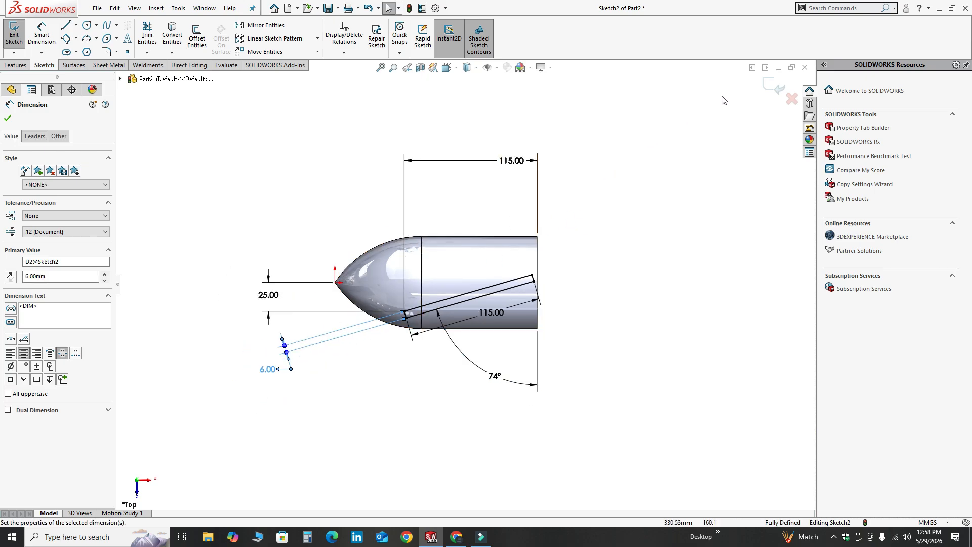
pyautogui.click(774, 86)
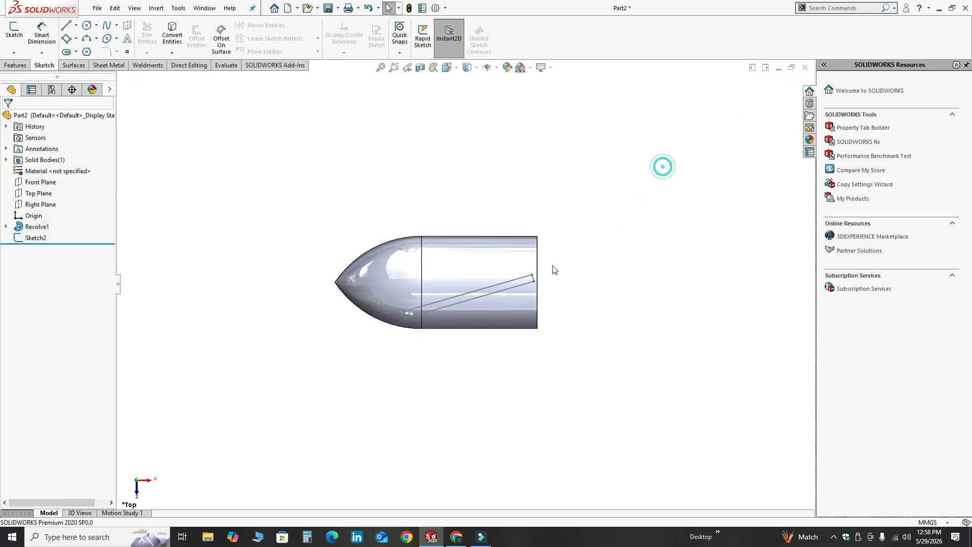
pyautogui.moveTo(419, 387); pyautogui.dragTo(419, 278, button='middle')
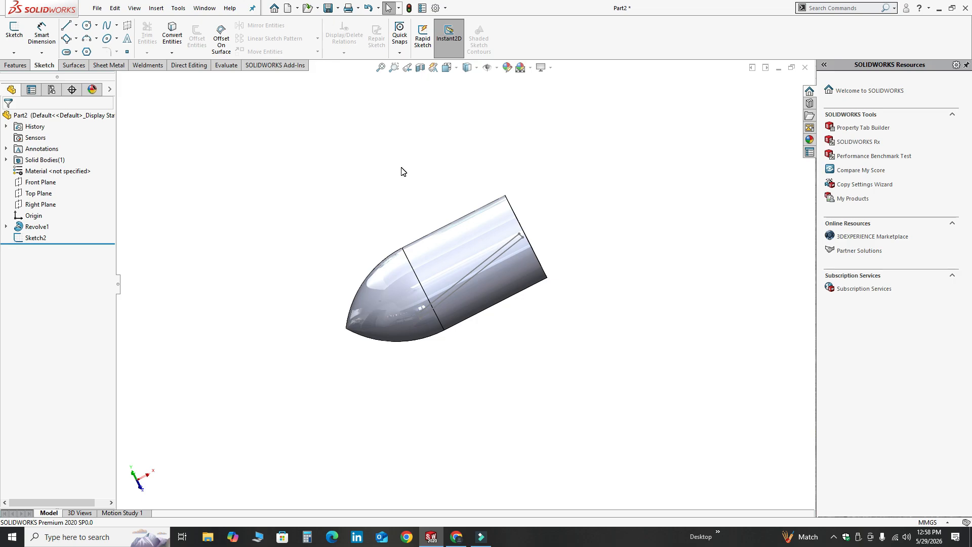
# Create a reference plane offset 180 mm above the Top Plane
pyautogui.click(19, 66)
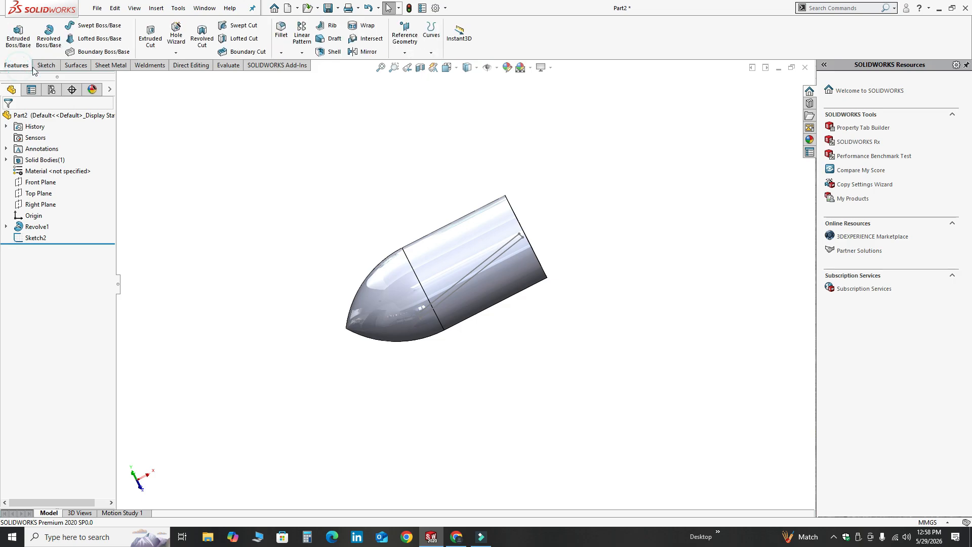
pyautogui.click(416, 53)
pyautogui.click(414, 65)
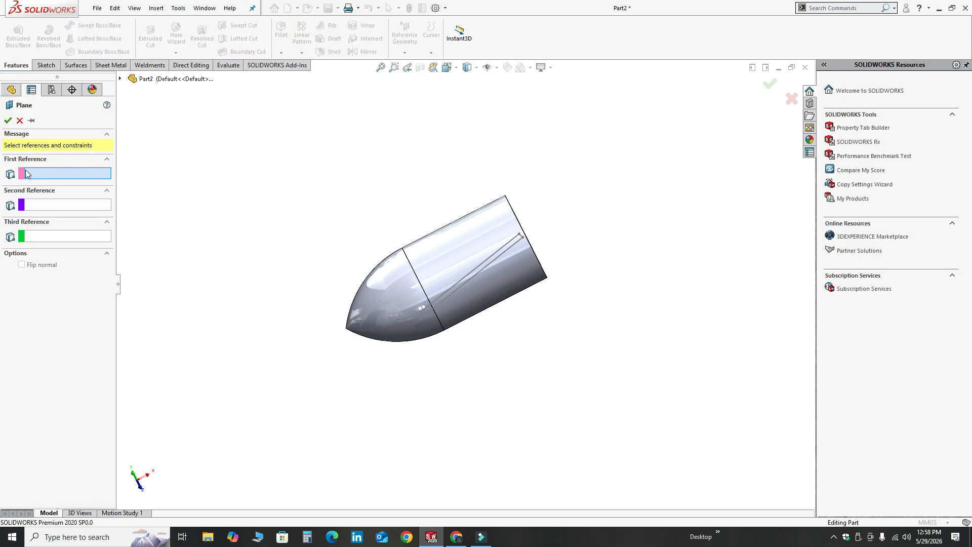
pyautogui.click(120, 80)
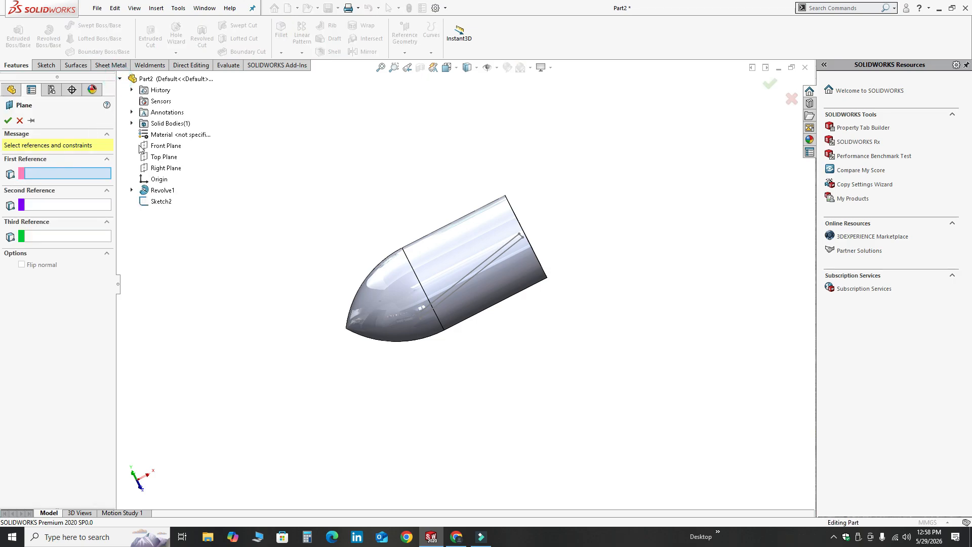
pyautogui.click(164, 156)
pyautogui.moveTo(324, 223); pyautogui.dragTo(273, 226, button='middle')
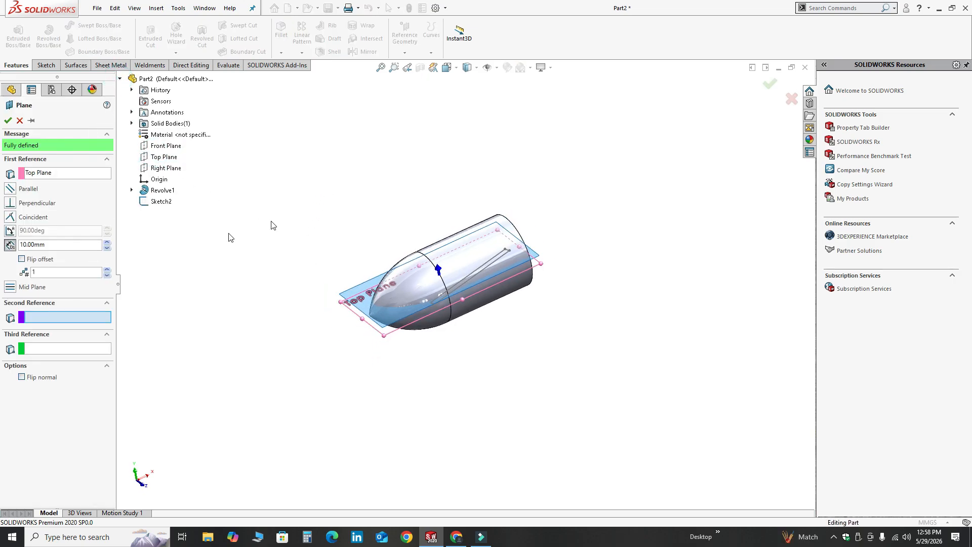
pyautogui.doubleClick(91, 246)
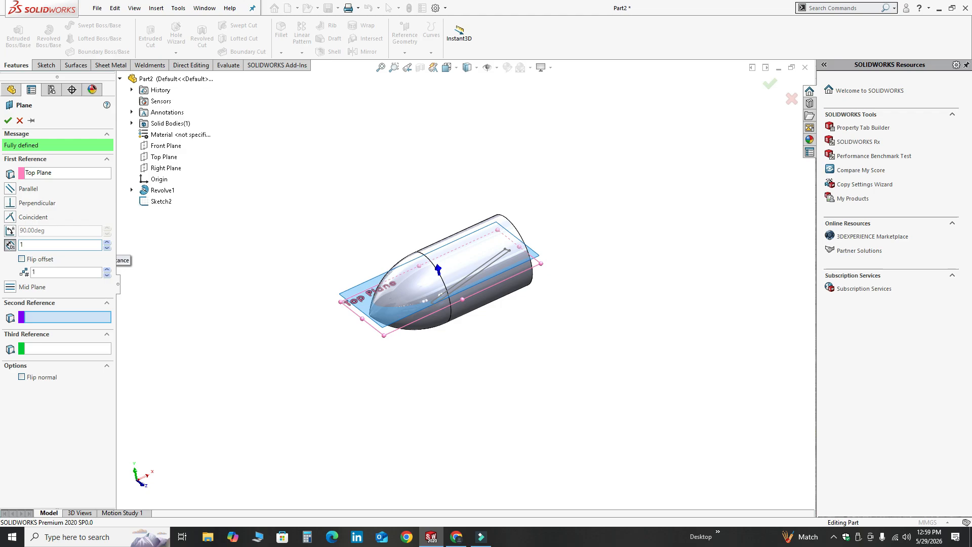
pyautogui.write('180')
pyautogui.press('Return')
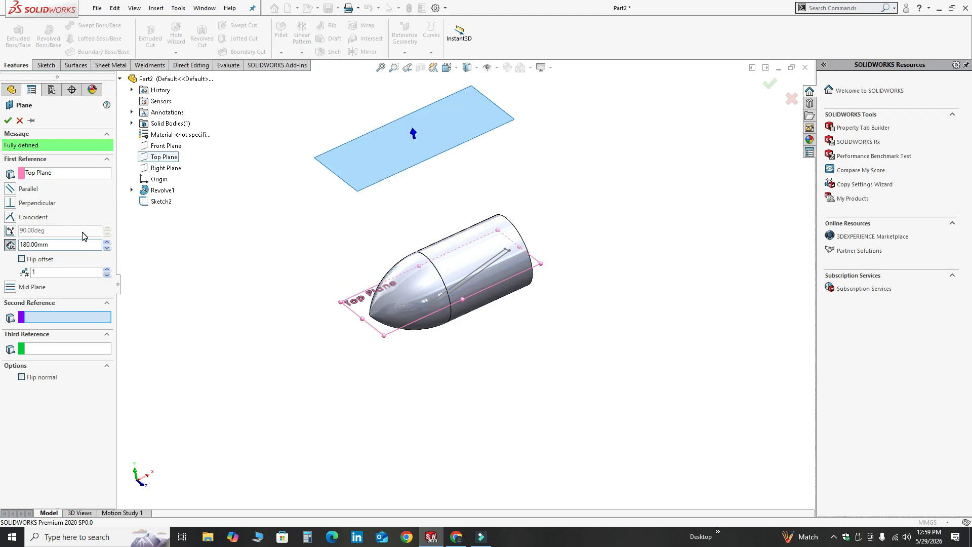
pyautogui.click(6, 121)
# On the new offset plane, sketch a steep three-point corner rectangle about 192 mm long and 8 mm wide, crossing the cylindrical part of the body
pyautogui.moveTo(464, 230); pyautogui.dragTo(437, 281, button='middle')
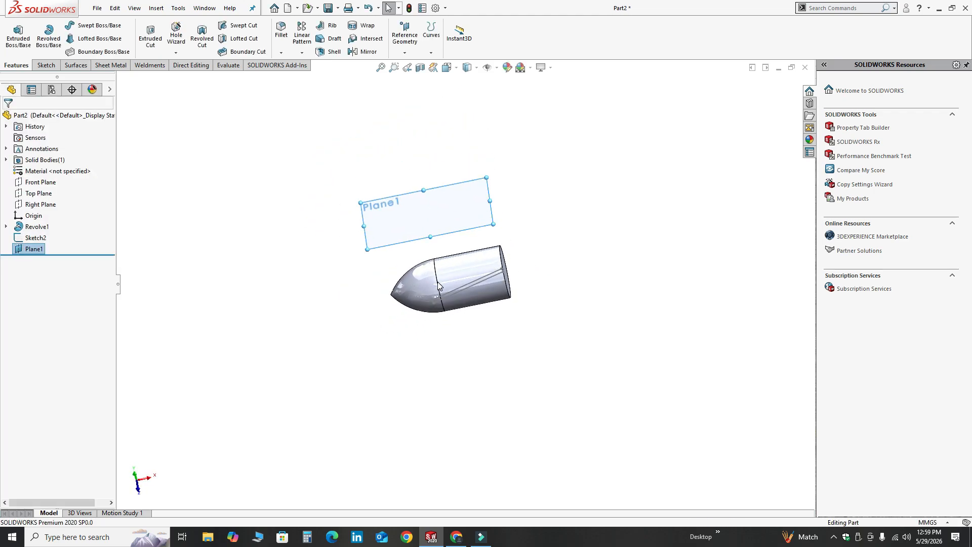
pyautogui.click(406, 216)
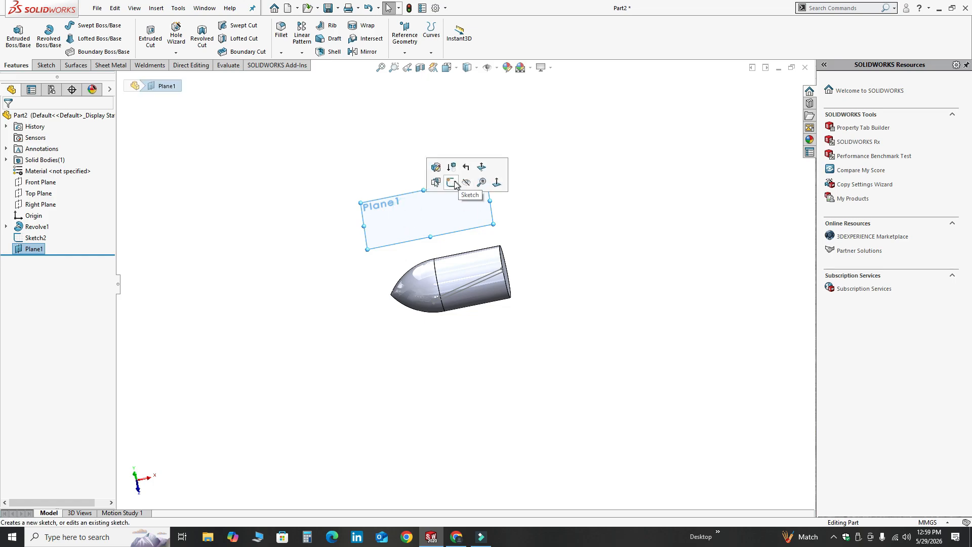
pyautogui.click(454, 186)
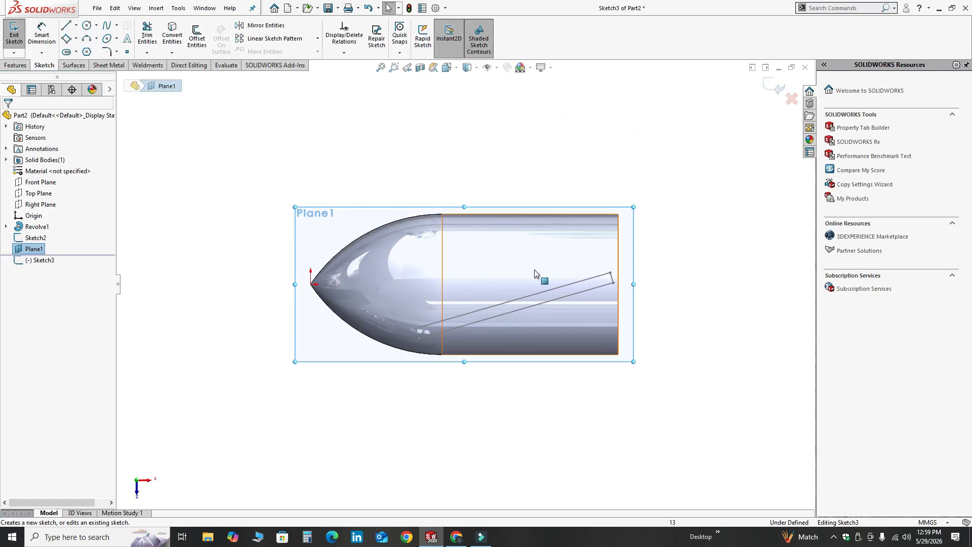
pyautogui.click(76, 39)
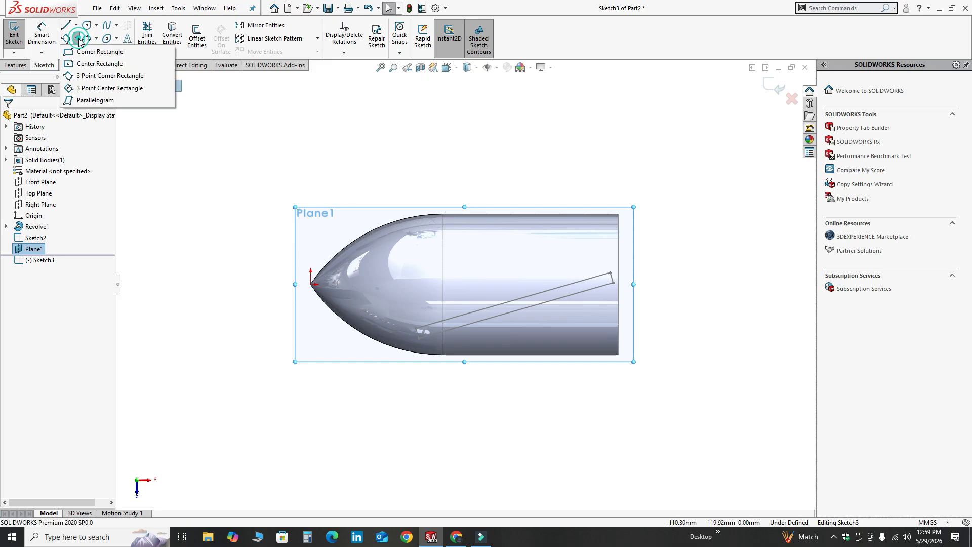
pyautogui.click(112, 77)
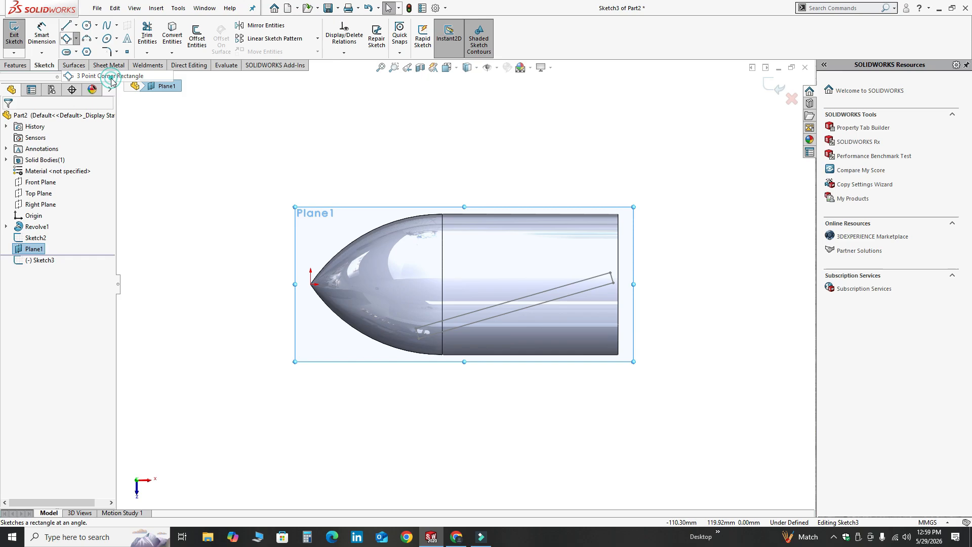
pyautogui.click(567, 153)
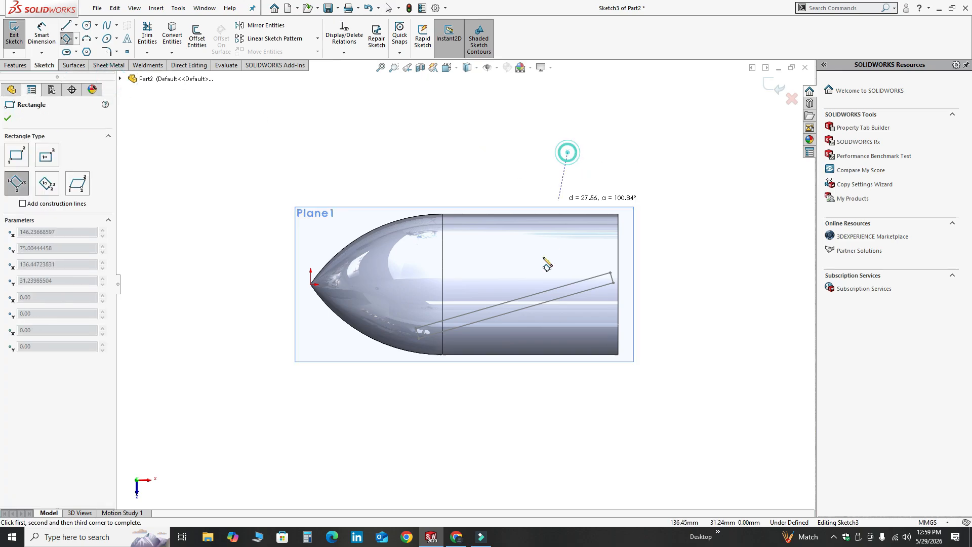
pyautogui.click(488, 478)
pyautogui.click(475, 476)
pyautogui.press('Escape')
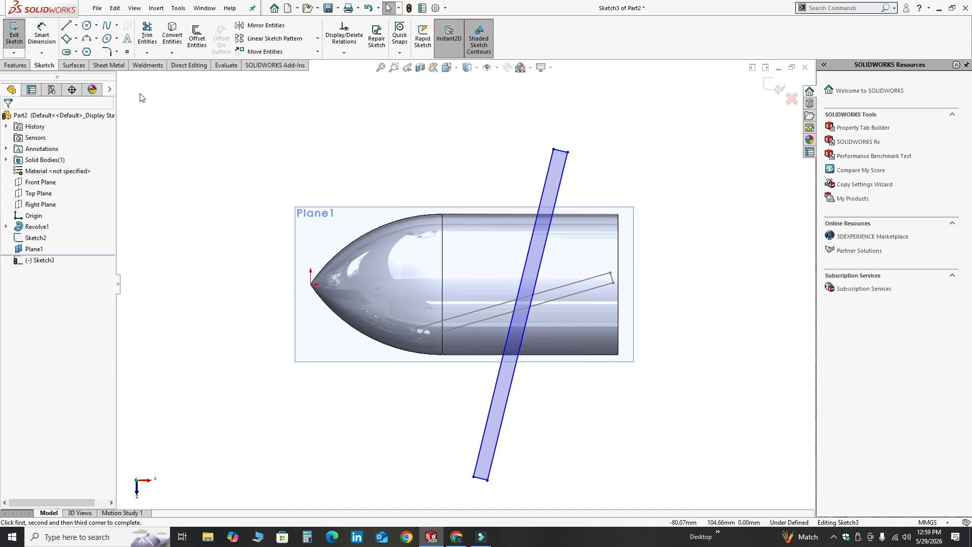
# Dimension the horizontal distance from the rectangle's upper-right corner to the body's flat end as 31 mm
pyautogui.click(42, 35)
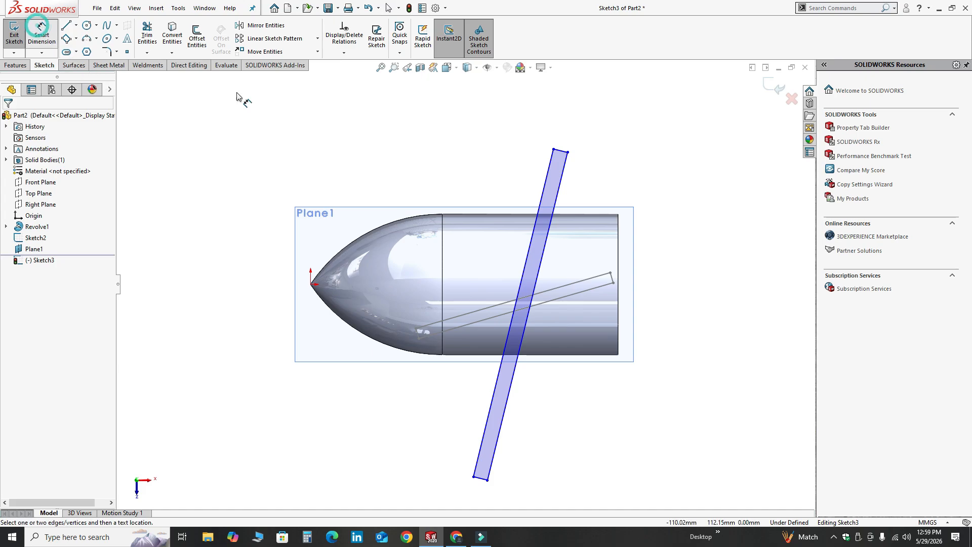
pyautogui.click(618, 215)
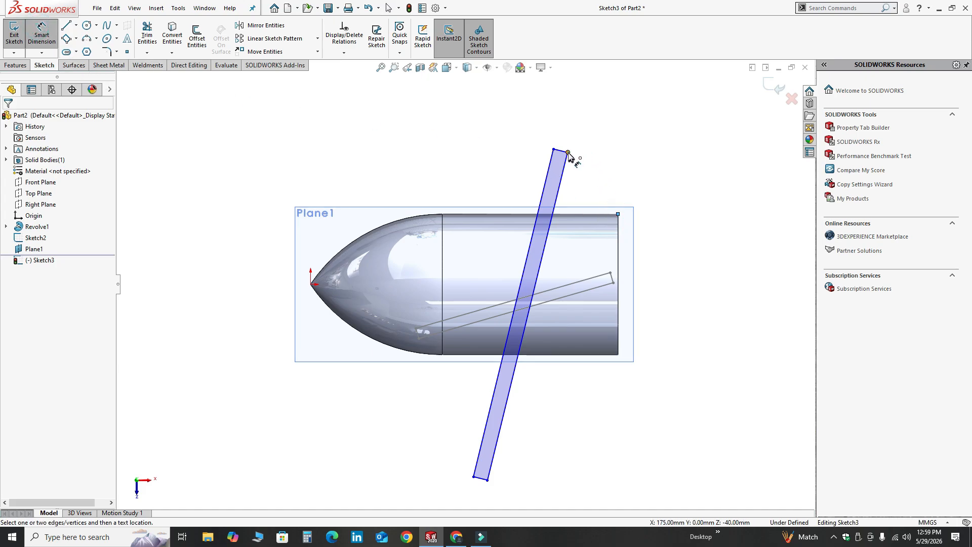
pyautogui.click(568, 152)
pyautogui.click(600, 144)
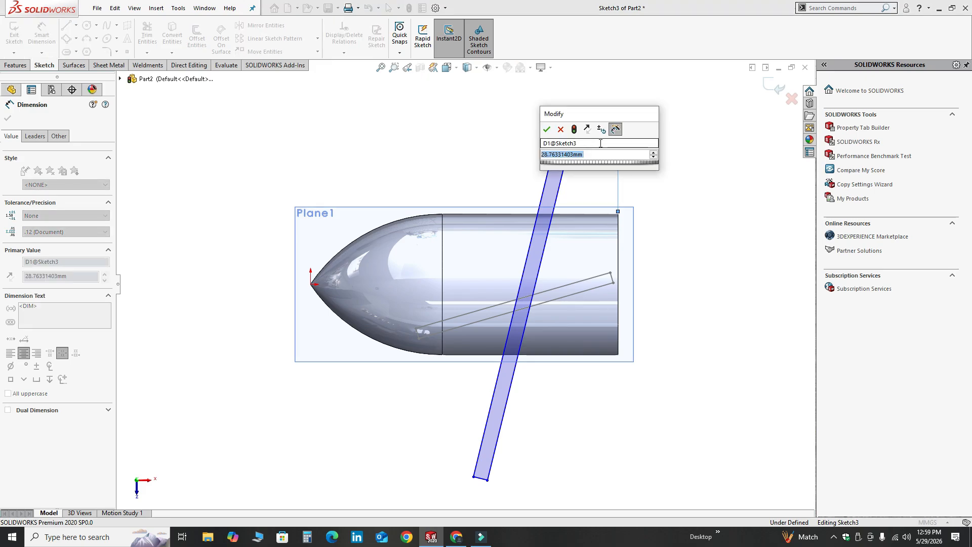
pyautogui.write('31')
pyautogui.press('Return')
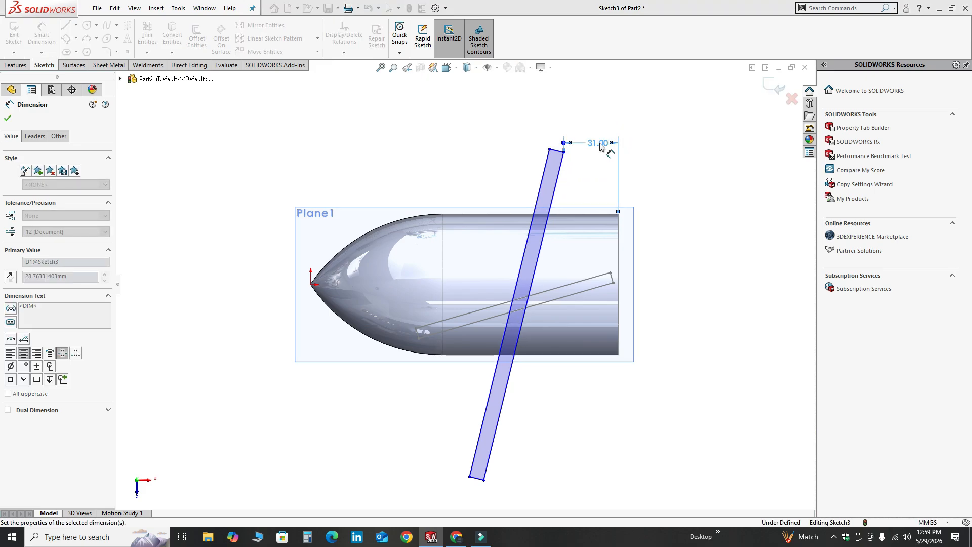
# Dimension the steep rectangle's short side as 6 mm and its long side as 200 mm
pyautogui.click(476, 478)
pyautogui.click(455, 490)
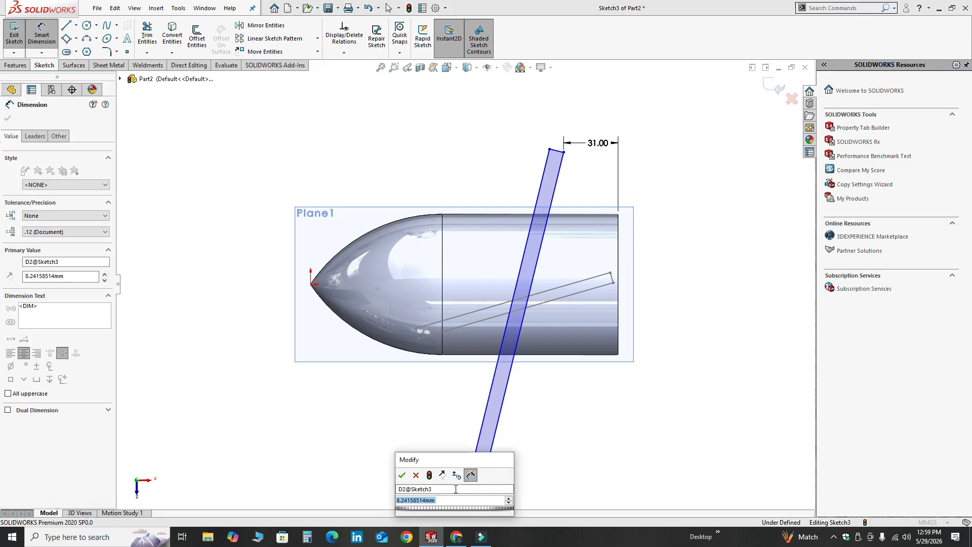
pyautogui.write('6')
pyautogui.press('Return')
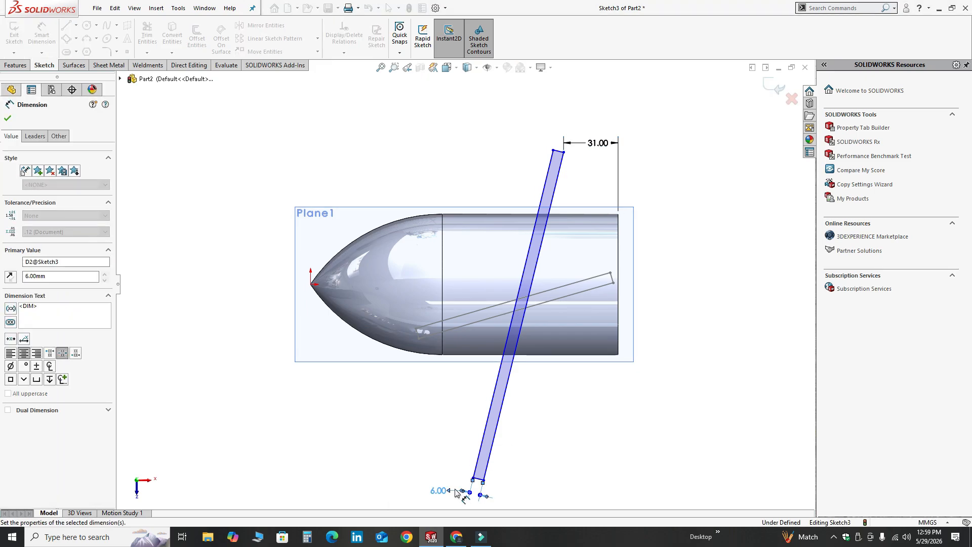
pyautogui.click(484, 427)
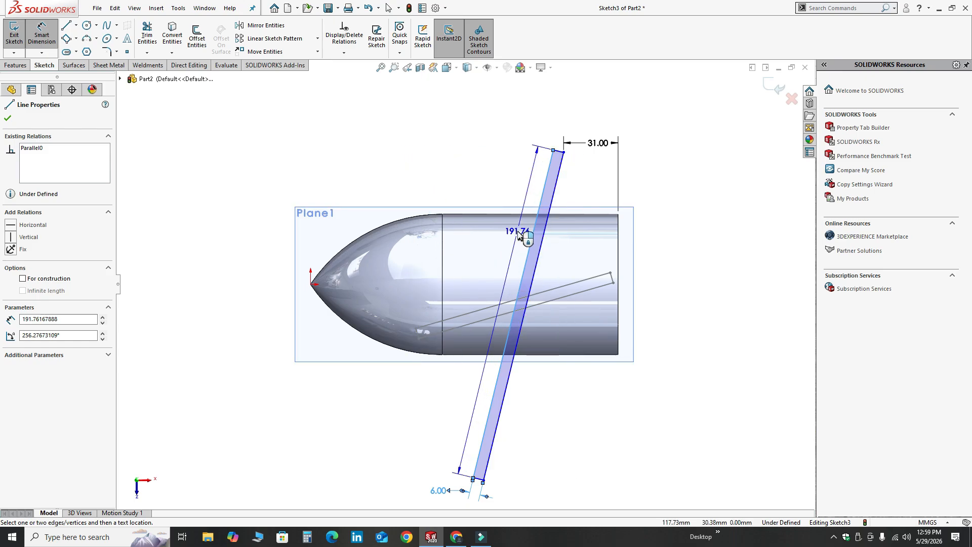
pyautogui.click(518, 230)
pyautogui.write('2')
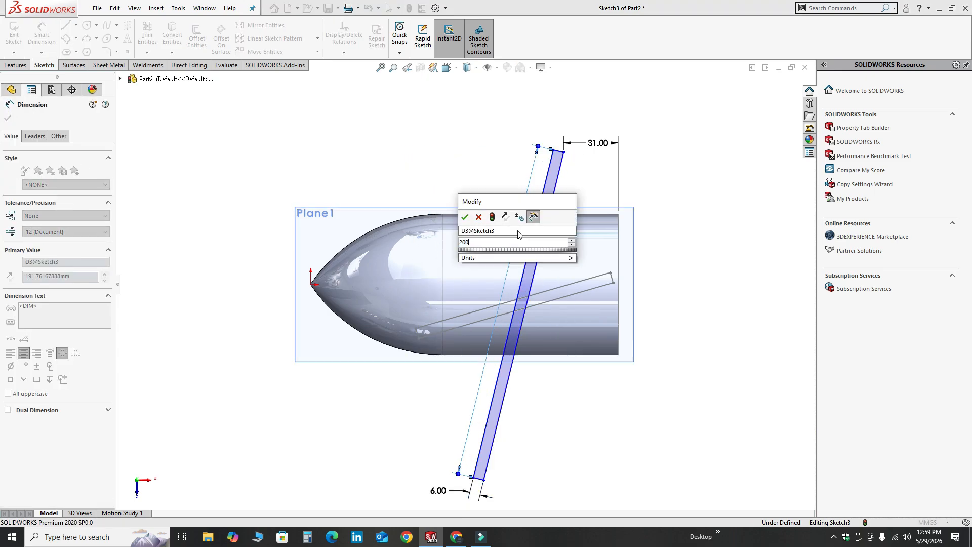
pyautogui.write('00')
pyautogui.press('Return')
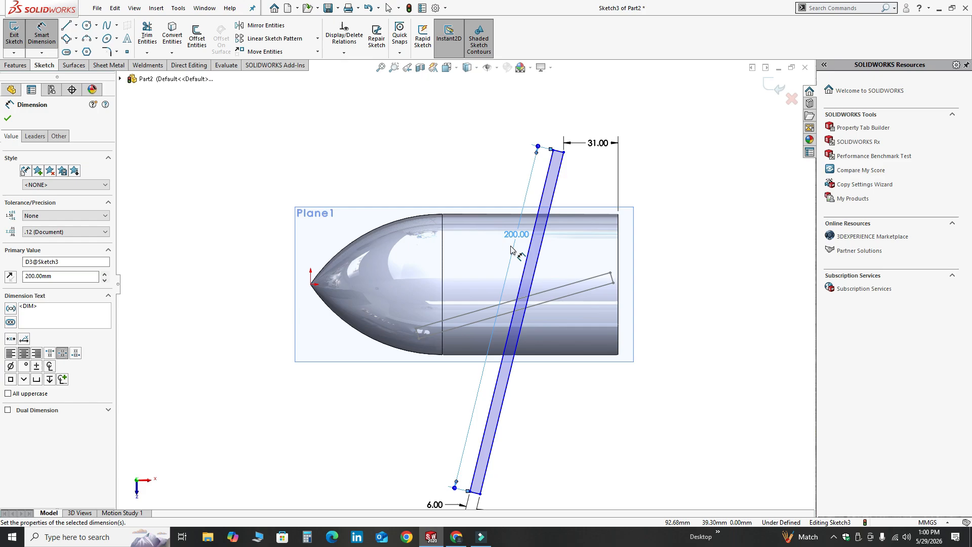
# Dimension the angle between the rectangle's long side and the body's flat end edge as 14 degrees
pyautogui.click(539, 253)
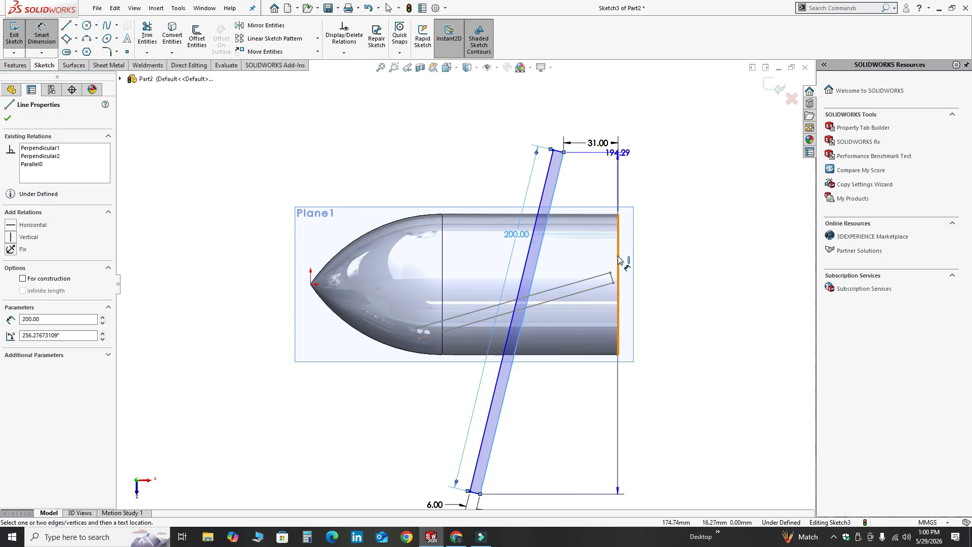
pyautogui.click(618, 255)
pyautogui.click(568, 415)
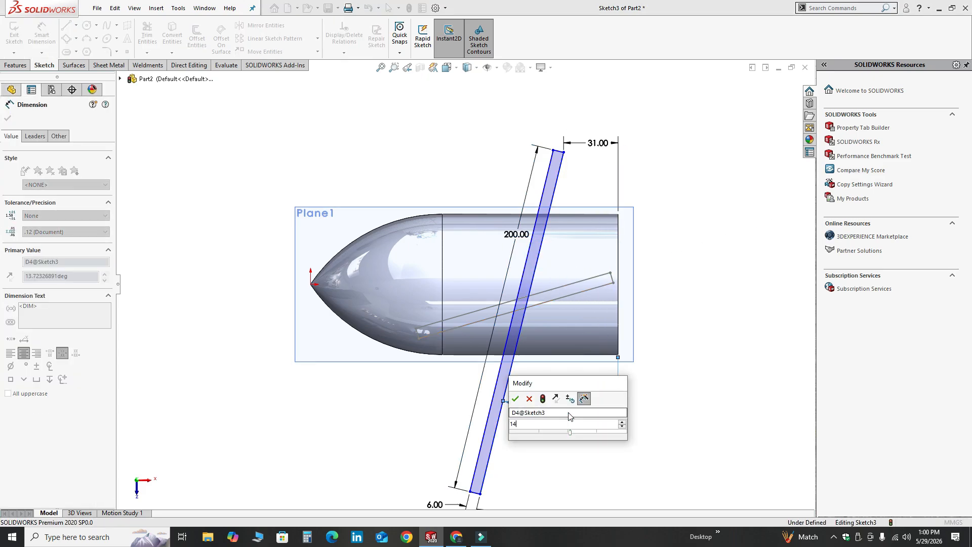
pyautogui.press('Return')
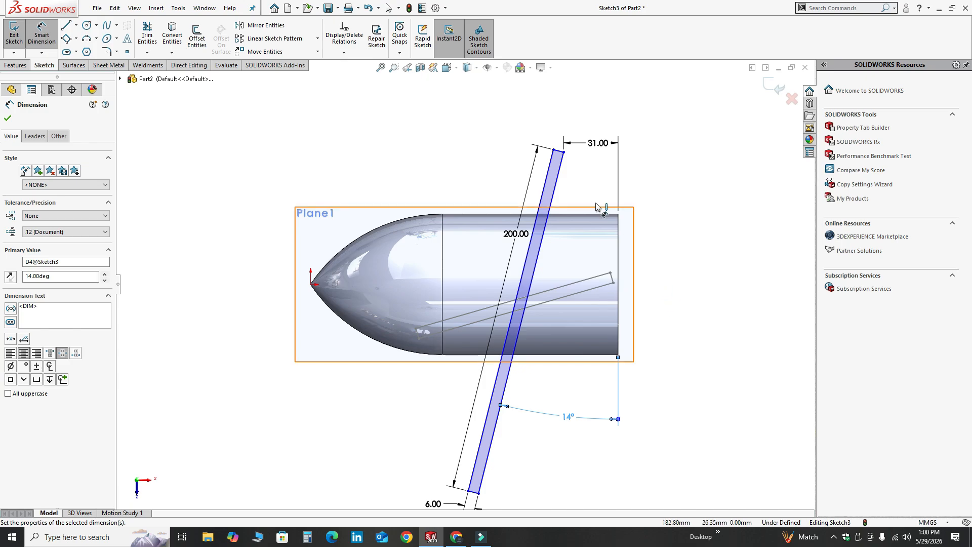
# Dimension the vertical distance from the origin to the rectangle's upper-right corner as 95 mm
pyautogui.click(564, 152)
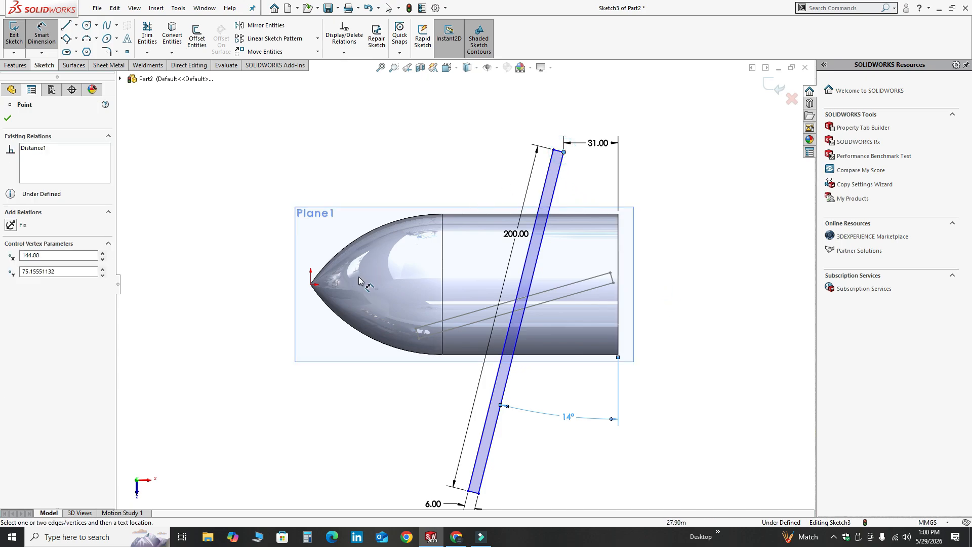
pyautogui.click(311, 284)
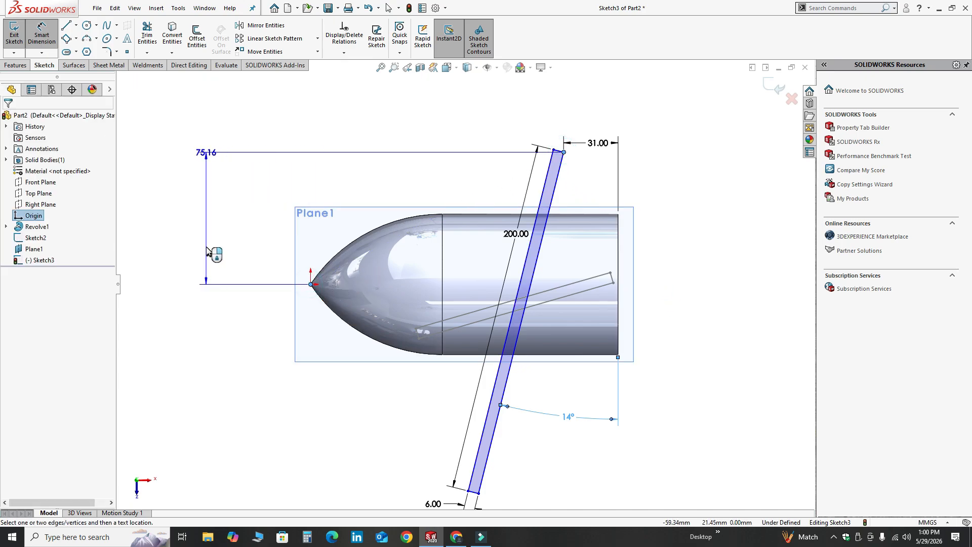
pyautogui.click(209, 202)
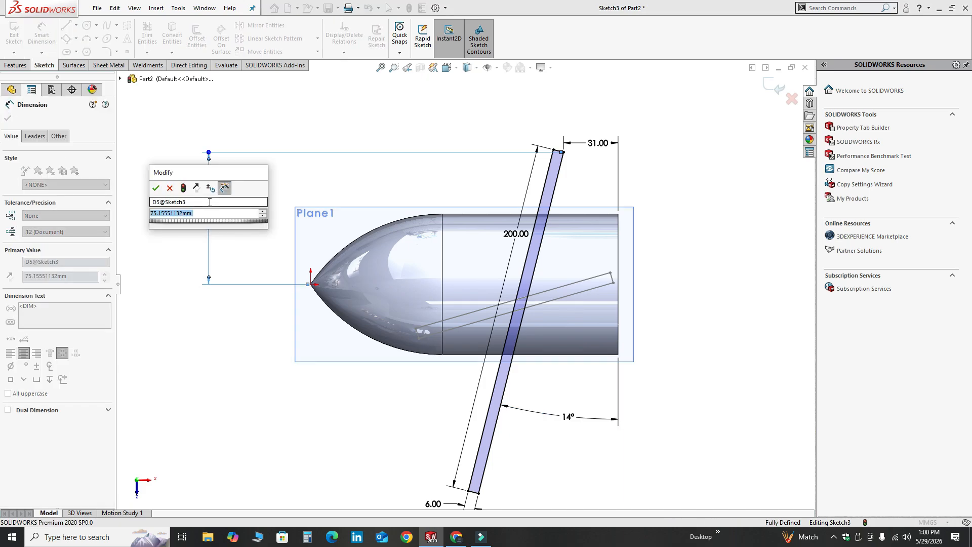
pyautogui.write('95')
pyautogui.press('Return')
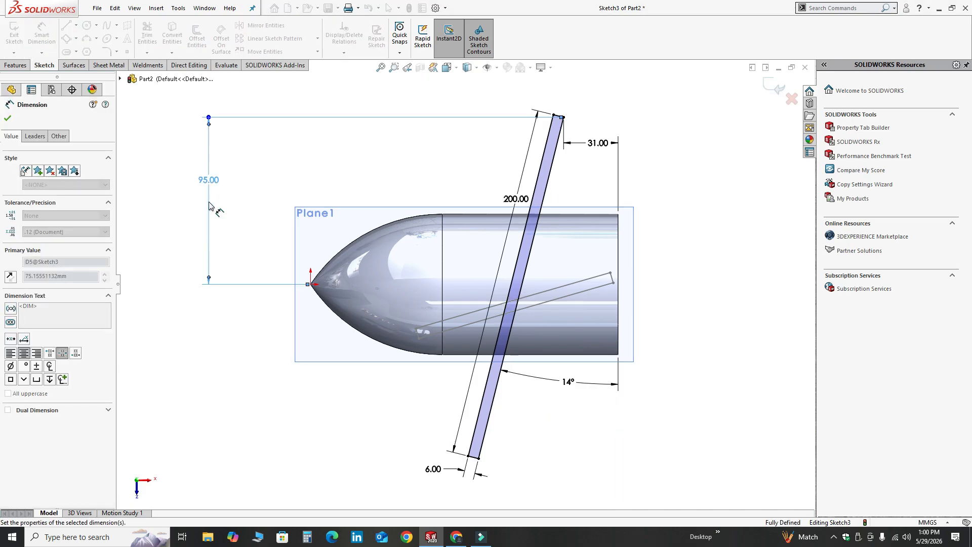
# Finish and exit the rectangle sketch on the offset plane
pyautogui.scroll(3, 466, 277)
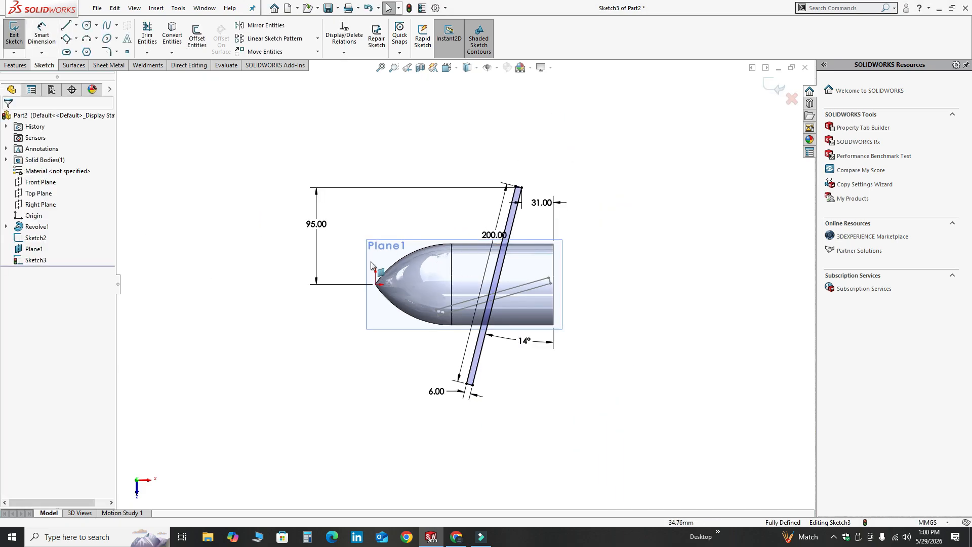
pyautogui.scroll(-2, 471, 259)
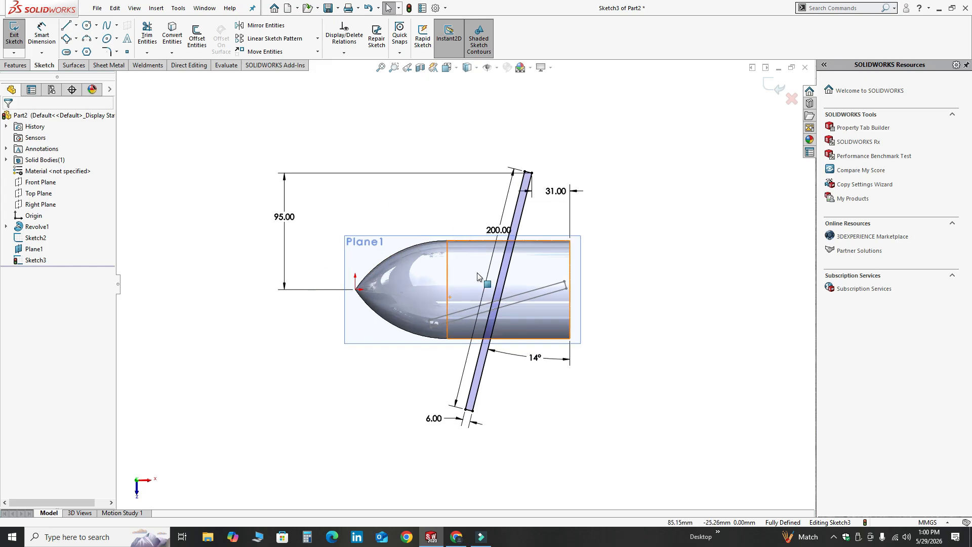
pyautogui.click(774, 85)
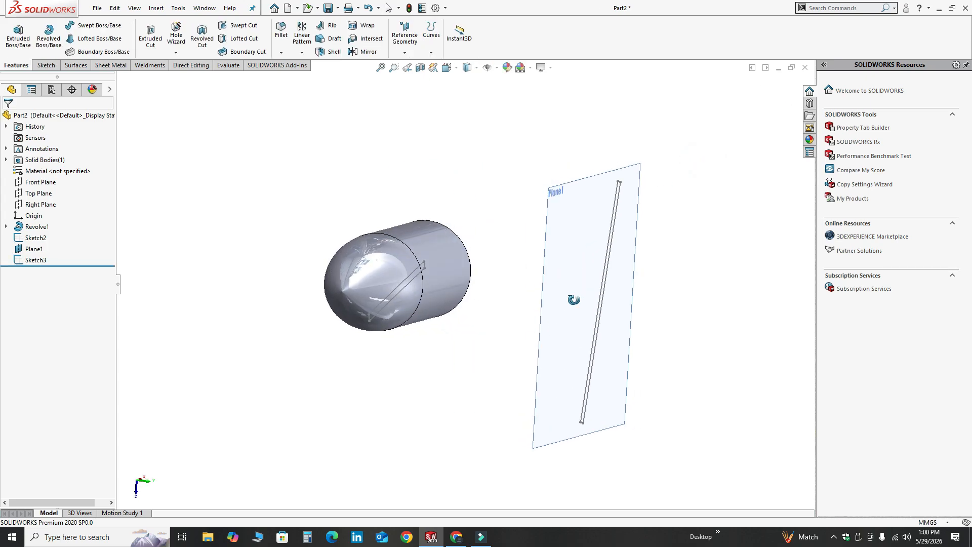
# Hide the offset plane so only its rectangle sketch remains displayed beside the body
pyautogui.rightClick(524, 218)
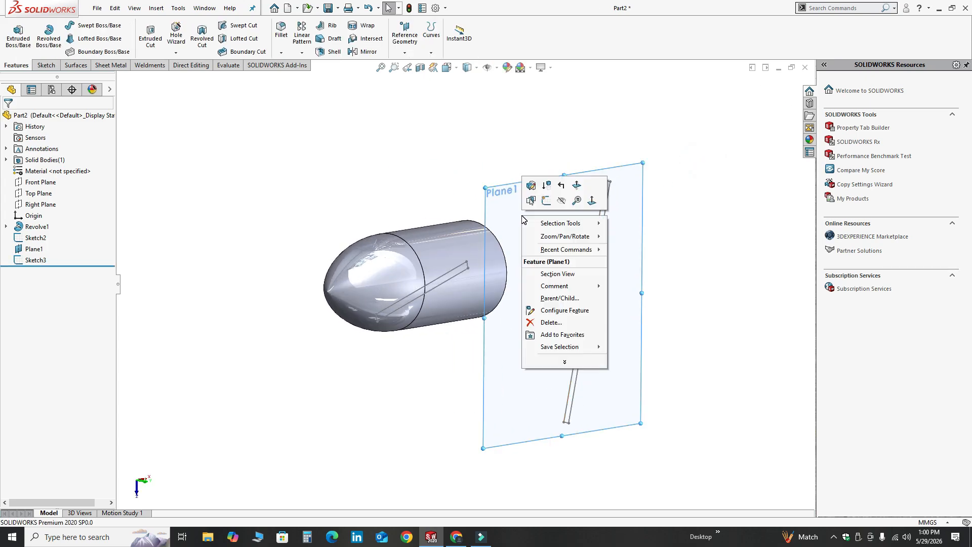
pyautogui.click(561, 201)
pyautogui.moveTo(647, 350); pyautogui.dragTo(499, 296, button='middle')
pyautogui.click(499, 297)
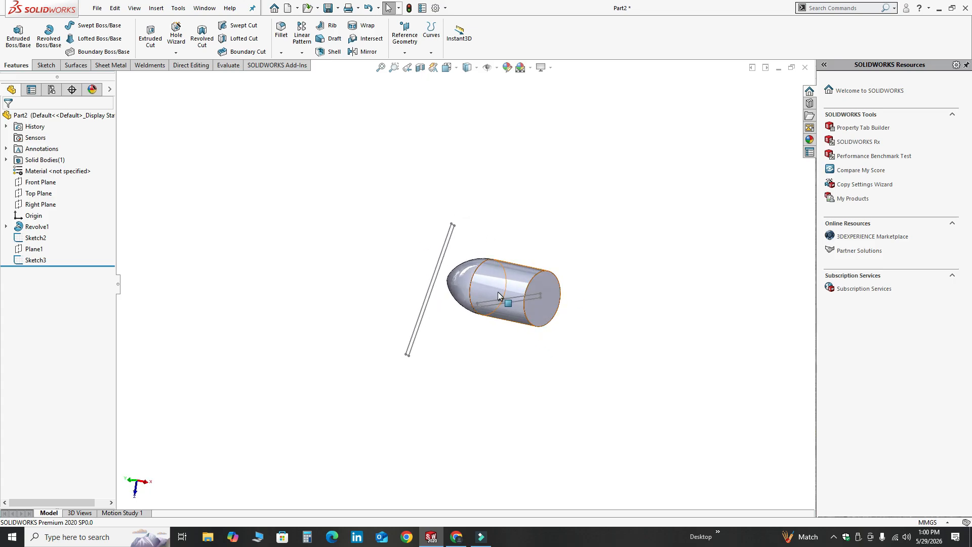
# Start a lofted boss using the rectangle sketch on the Top Plane and the rectangle sketch on the offset plane as profiles
pyautogui.scroll(-1, 498, 293)
pyautogui.scroll(-1, 484, 348)
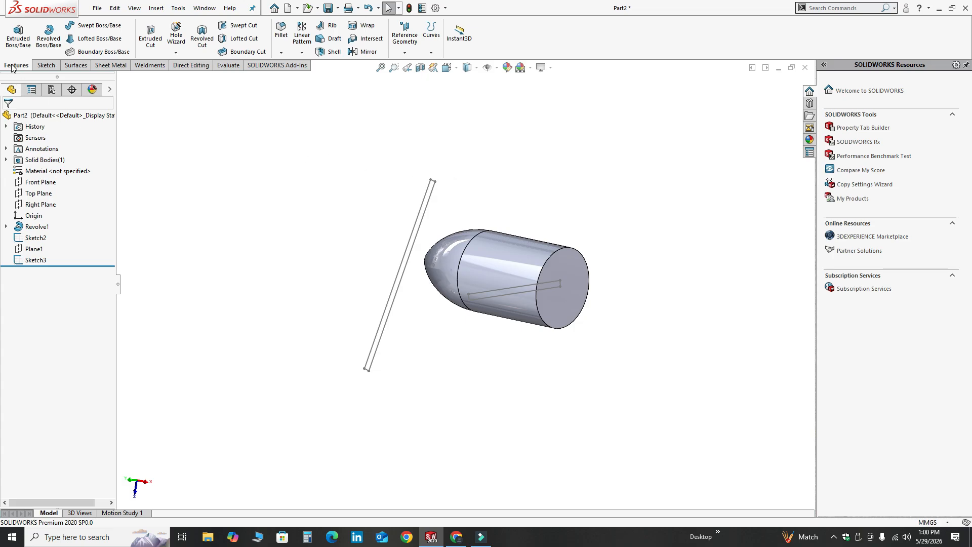
pyautogui.click(92, 41)
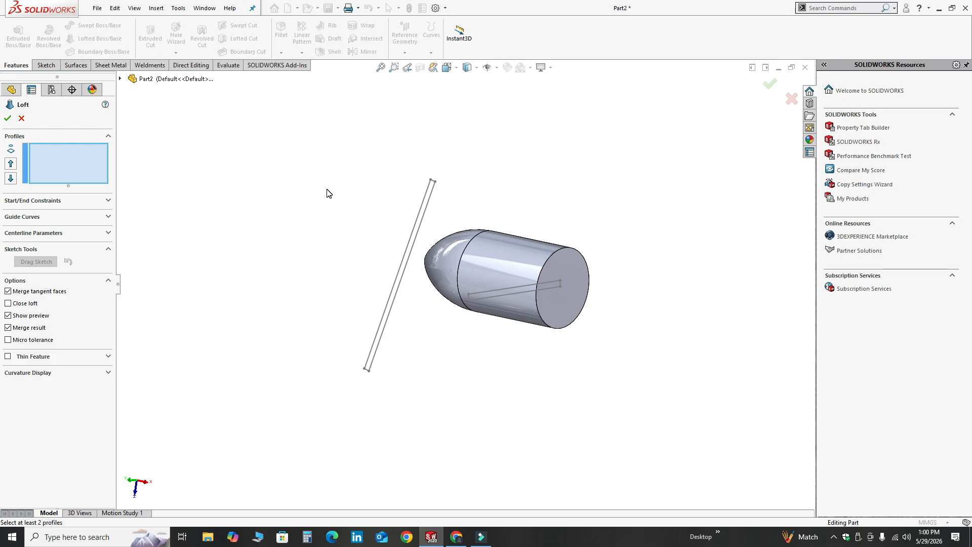
pyautogui.moveTo(345, 212); pyautogui.dragTo(355, 237, button='middle')
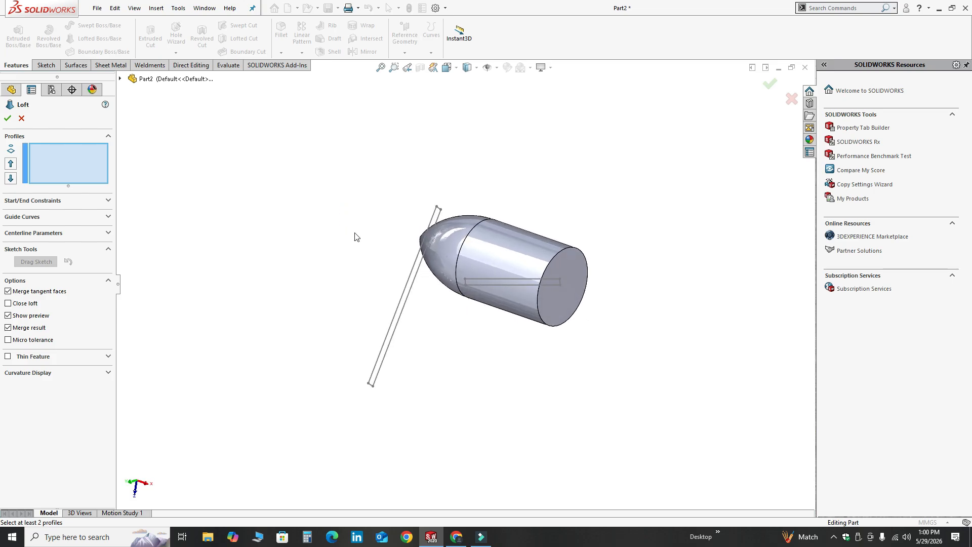
pyautogui.click(515, 284)
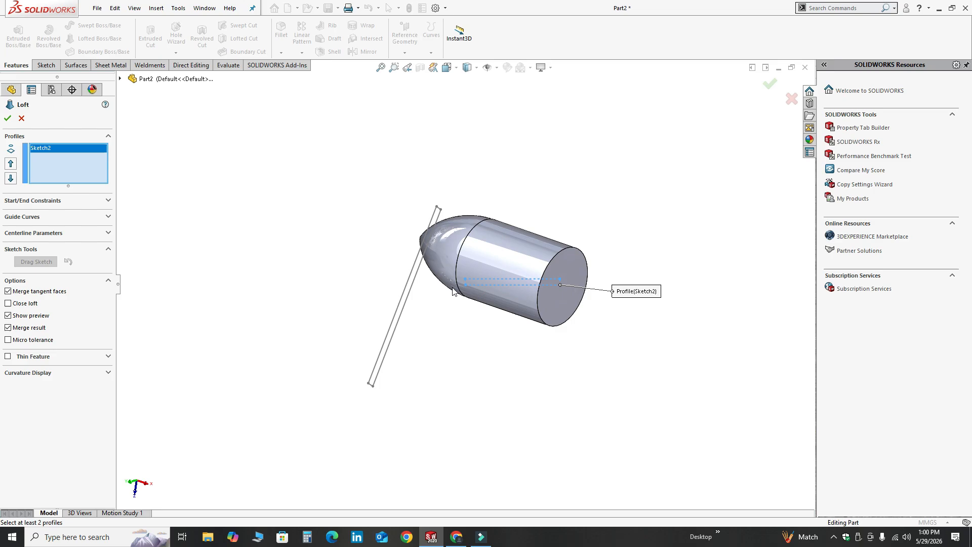
pyautogui.click(396, 328)
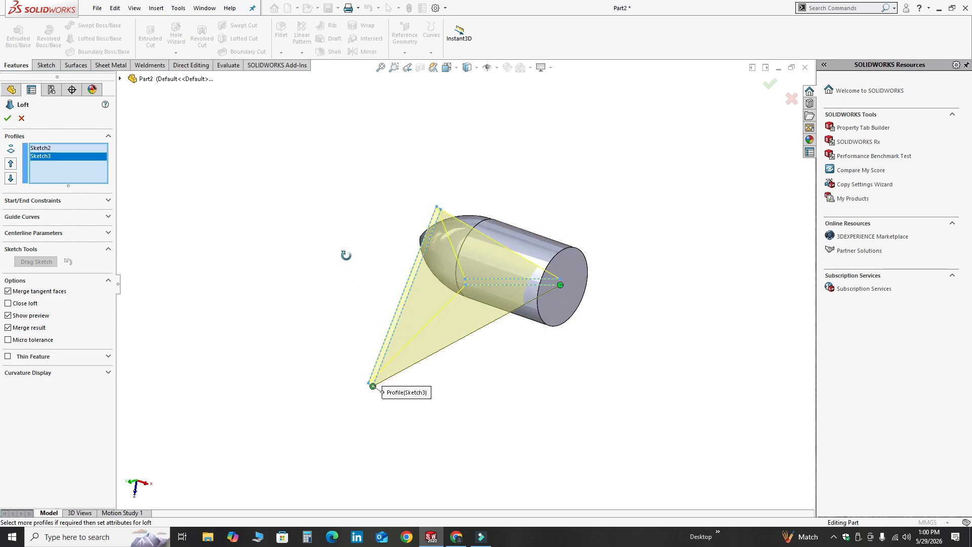
pyautogui.moveTo(346, 254)
pyautogui.mouseDown(button='middle')
pyautogui.moveTo(401, 196)
pyautogui.moveTo(495, 184)
pyautogui.moveTo(582, 191)
pyautogui.moveTo(543, 187)
pyautogui.moveTo(395, 239)
pyautogui.mouseUp(button='middle')
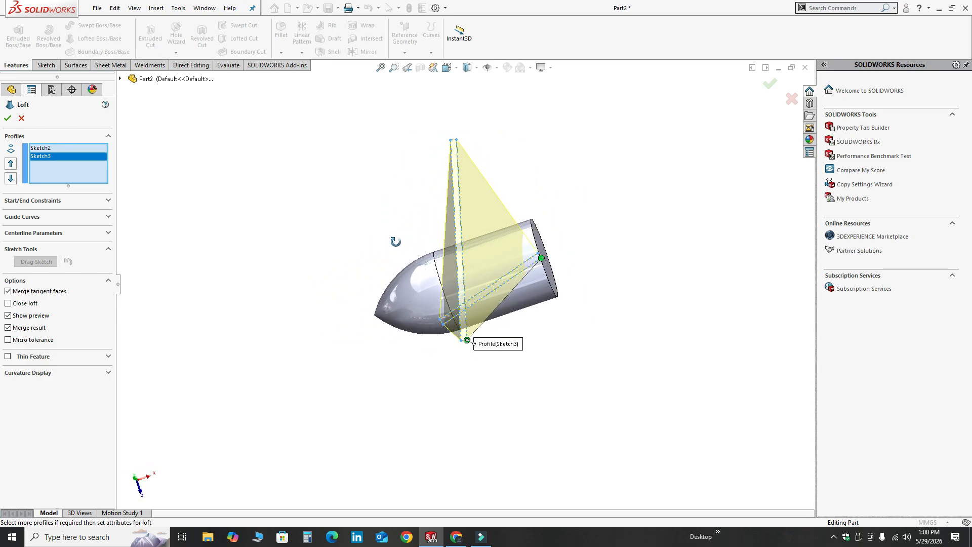
# Move the loft connectors to matching corners of both rectangles to untwist the fin, and accept the loft
pyautogui.click(468, 340)
pyautogui.moveTo(469, 342); pyautogui.dragTo(467, 336)
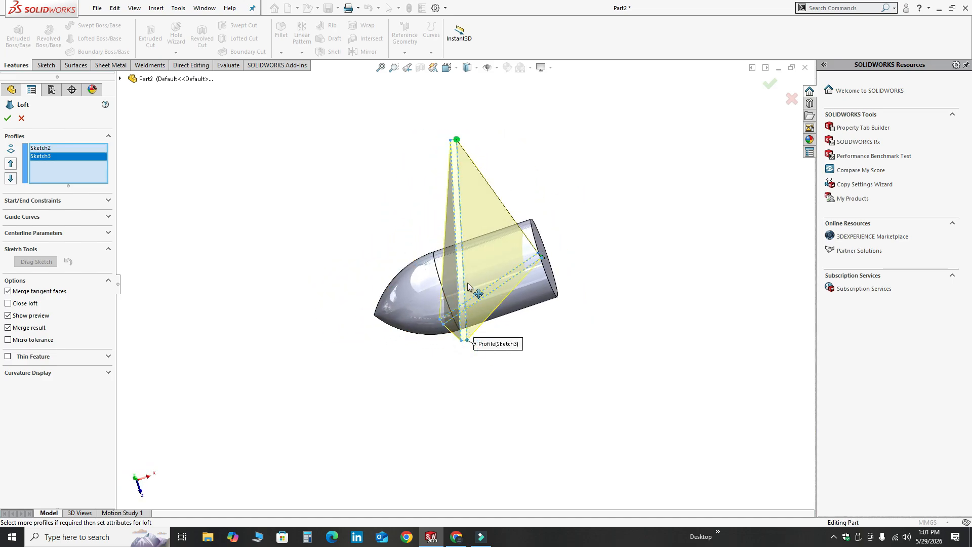
pyautogui.moveTo(454, 181); pyautogui.dragTo(439, 317, button='middle')
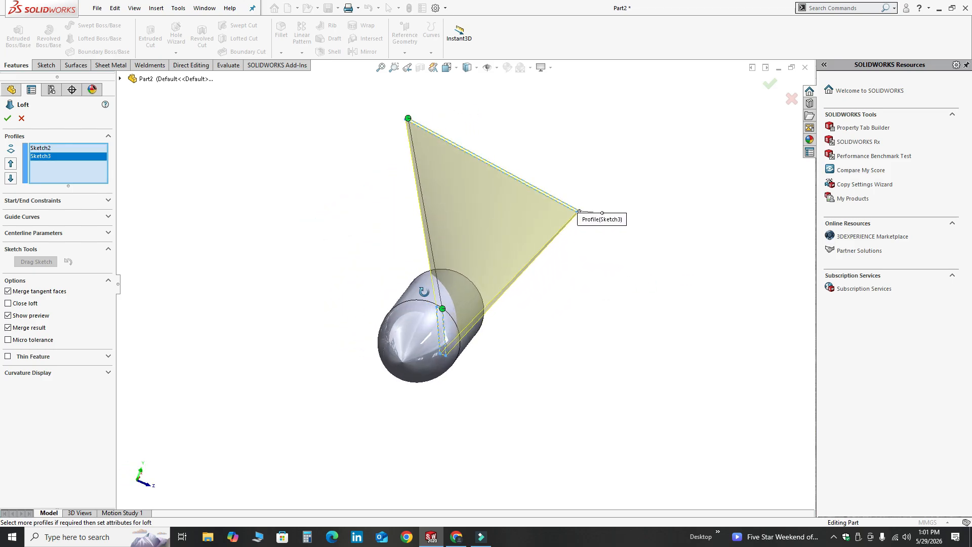
pyautogui.click(8, 119)
pyautogui.moveTo(302, 167); pyautogui.dragTo(314, 358, button='middle')
# Fillet the two short corner edges at the fin's outer tip with a 65 mm radius
pyautogui.moveTo(450, 303); pyautogui.dragTo(476, 301, button='middle')
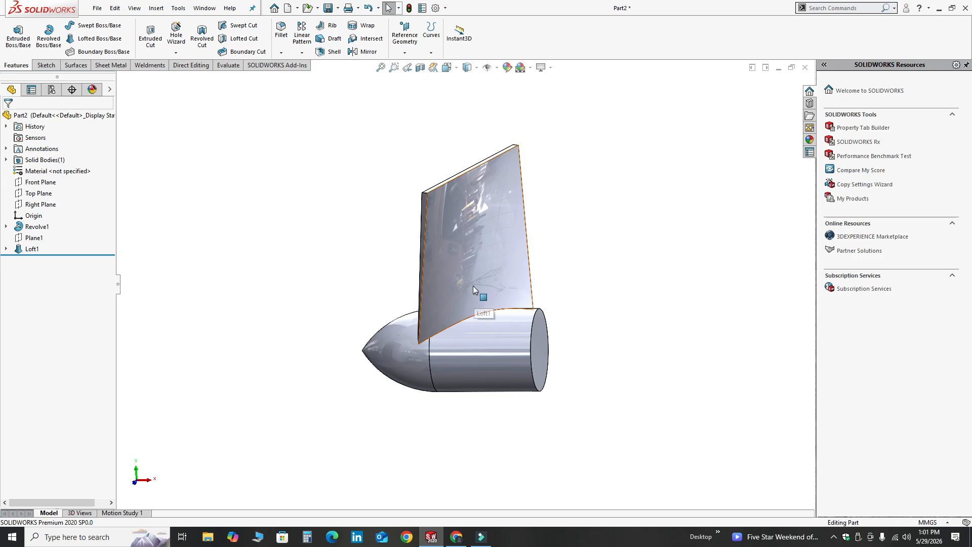
pyautogui.click(280, 53)
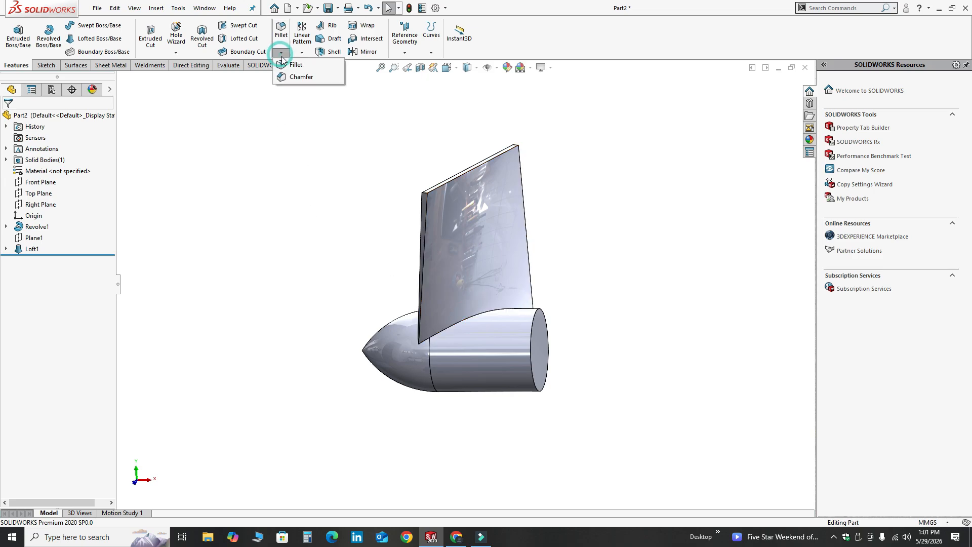
pyautogui.click(294, 80)
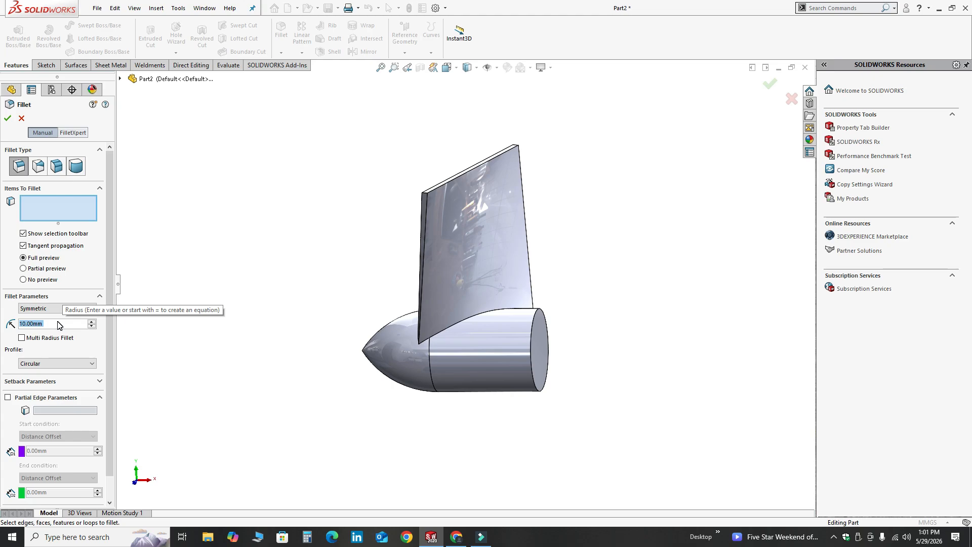
pyautogui.write('65')
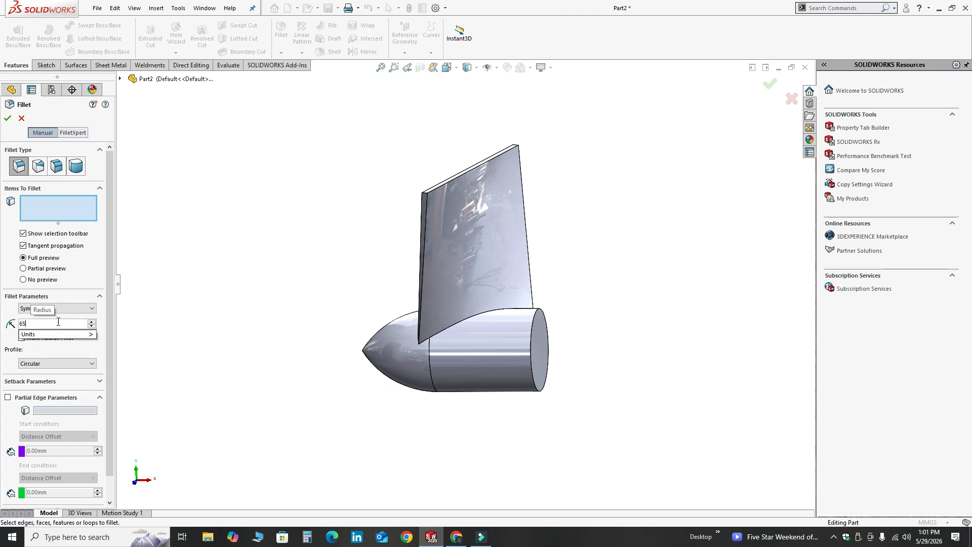
pyautogui.press('Return')
pyautogui.scroll(-3, 508, 185)
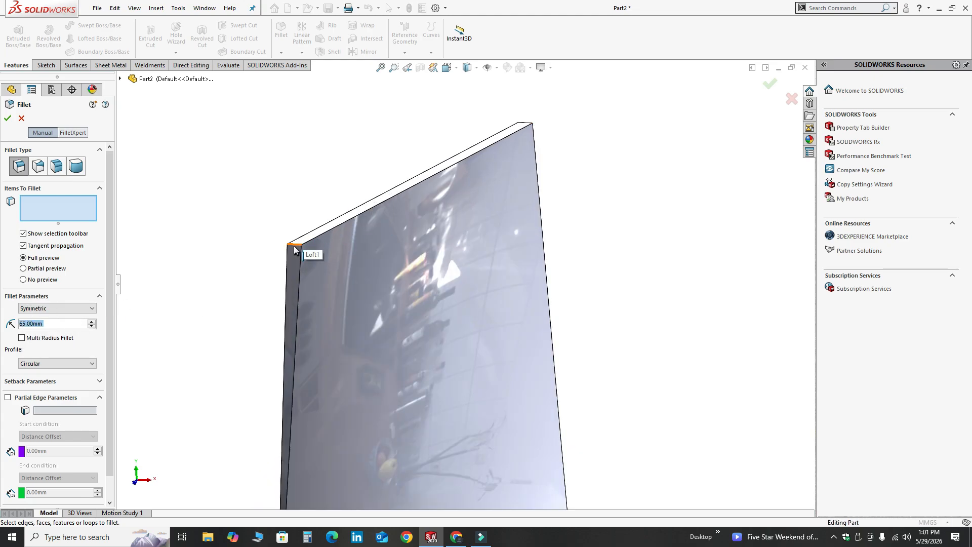
pyautogui.click(296, 244)
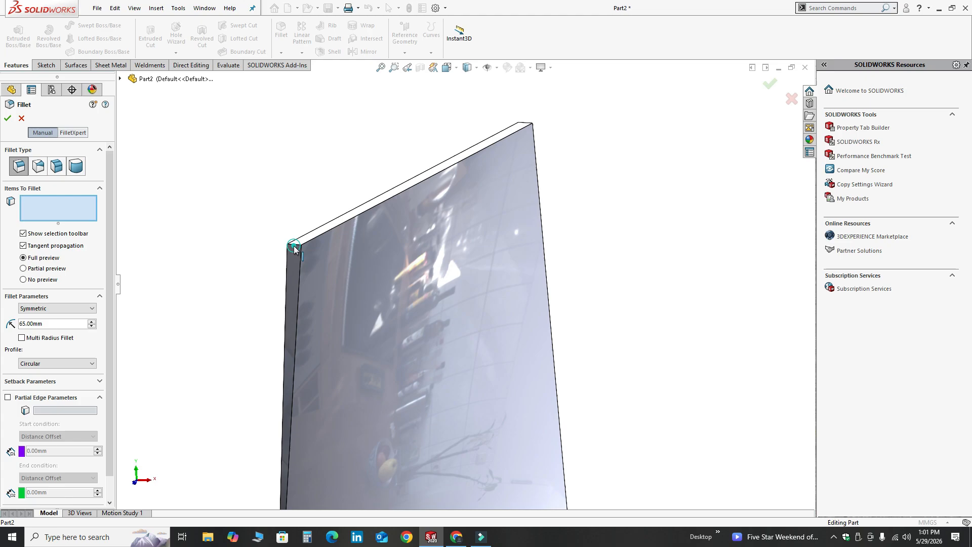
pyautogui.click(522, 125)
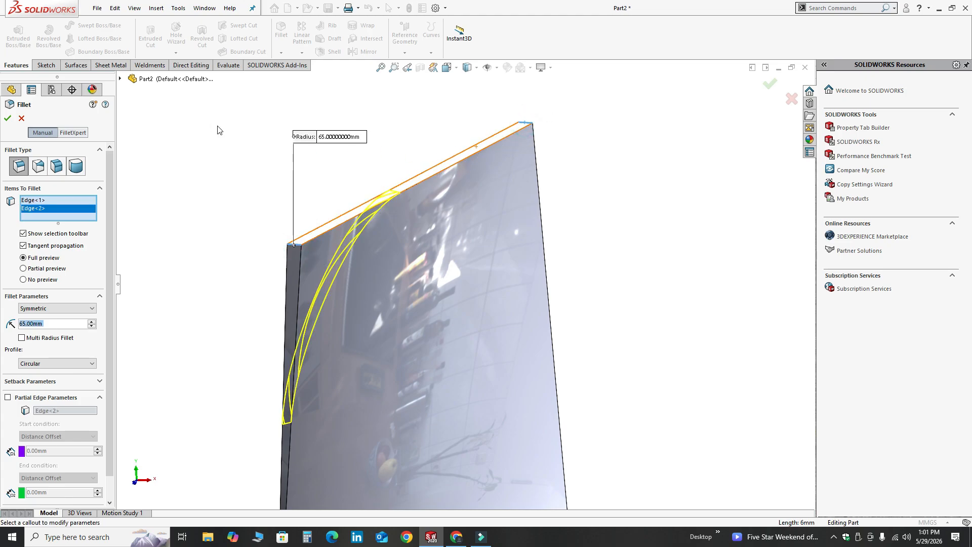
pyautogui.scroll(4, 219, 130)
pyautogui.moveTo(561, 339); pyautogui.dragTo(385, 377, button='middle')
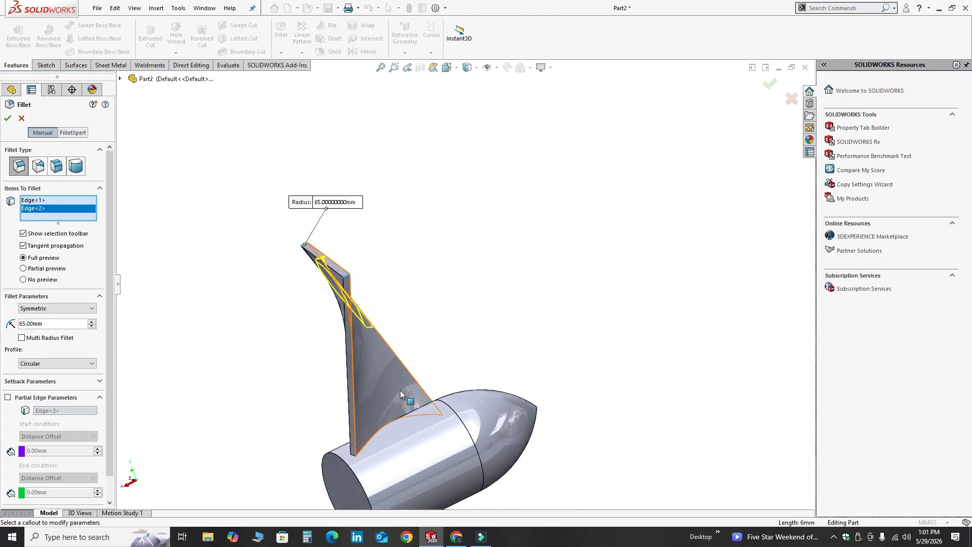
pyautogui.click(7, 118)
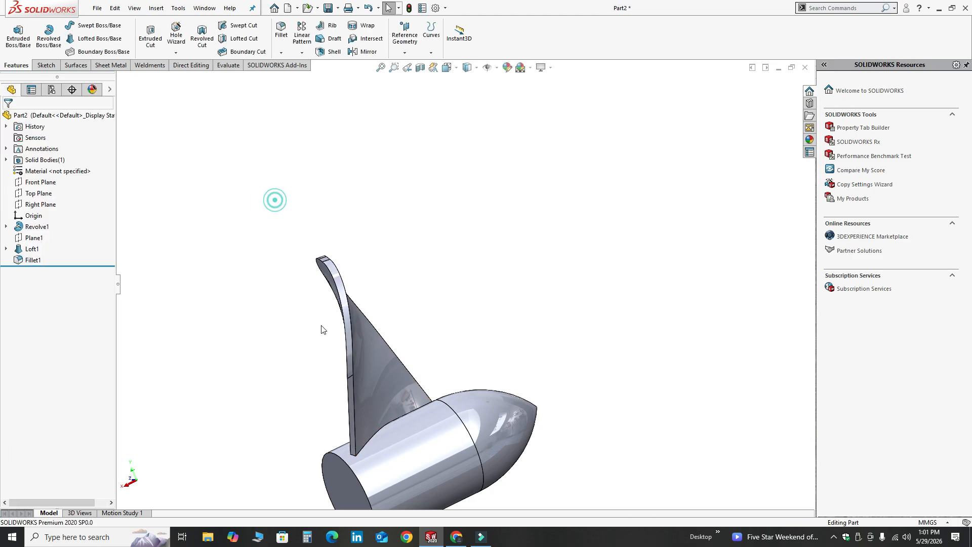
# Examine the rounded fin and its junction with the body from several sides
pyautogui.moveTo(276, 199); pyautogui.dragTo(476, 386, button='middle')
pyautogui.scroll(-4, 478, 208)
pyautogui.moveTo(427, 281); pyautogui.dragTo(382, 258, button='middle')
pyautogui.scroll(-1, 486, 340)
pyautogui.scroll(9, 462, 332)
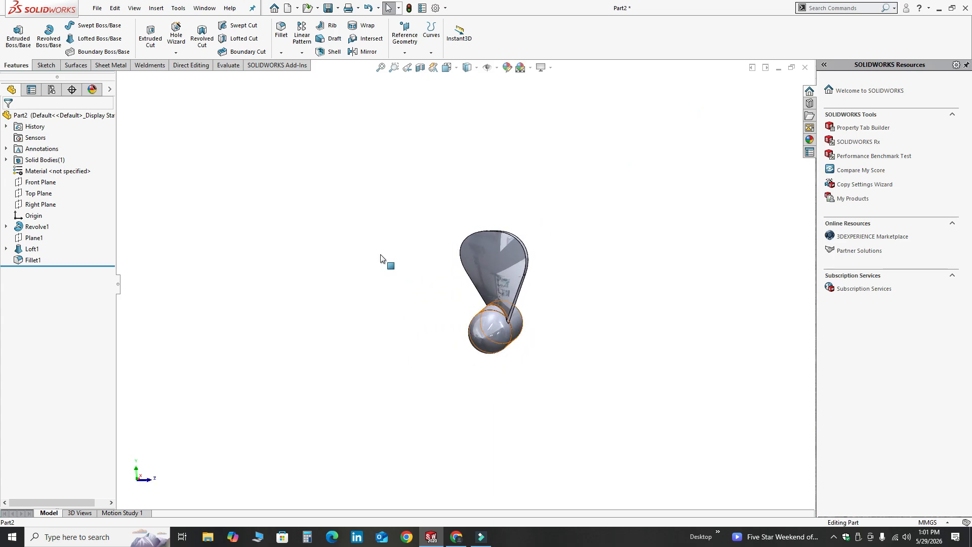
pyautogui.scroll(-4, 539, 338)
pyautogui.moveTo(538, 338); pyautogui.dragTo(520, 295, button='middle')
pyautogui.scroll(3, 433, 287)
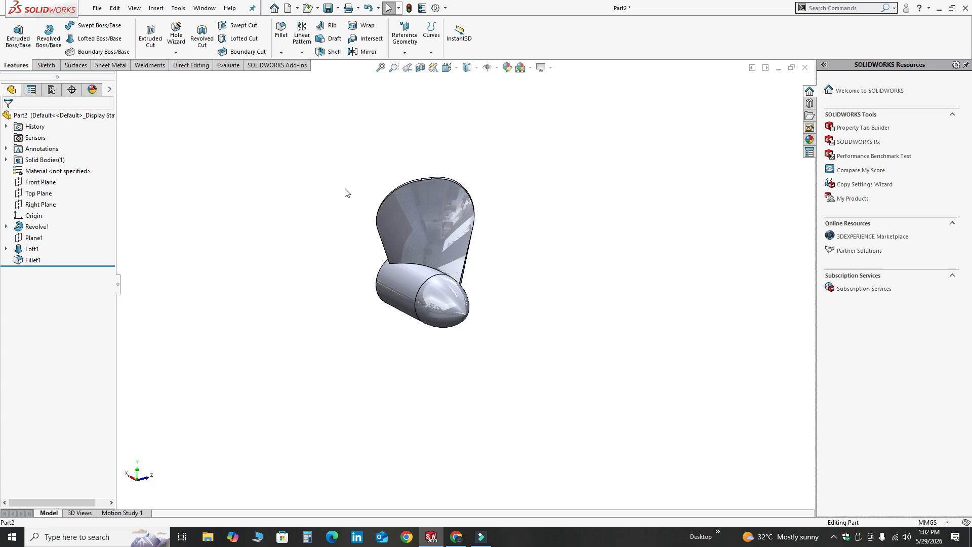
# Start a circular pattern with the circular edge of the body's flat end as its direction reference
pyautogui.click(303, 52)
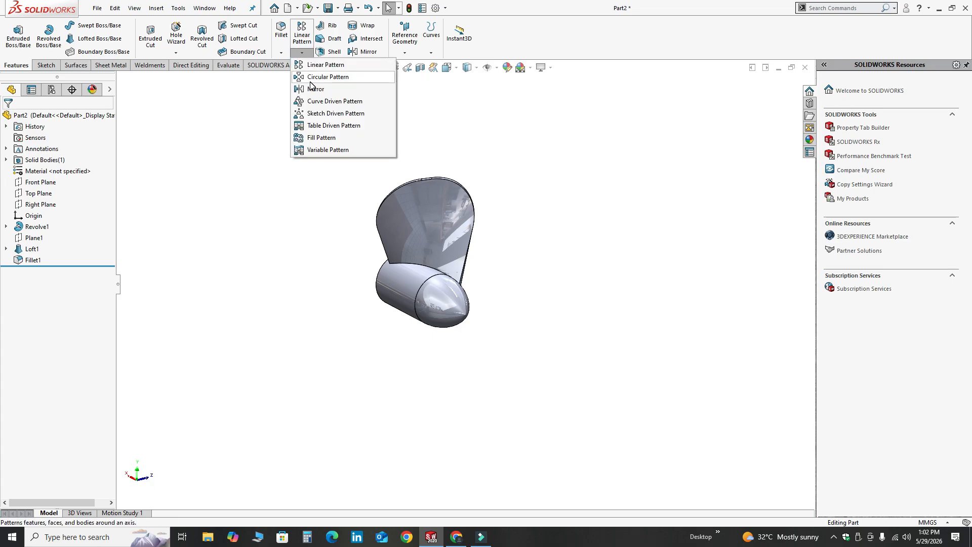
pyautogui.click(329, 75)
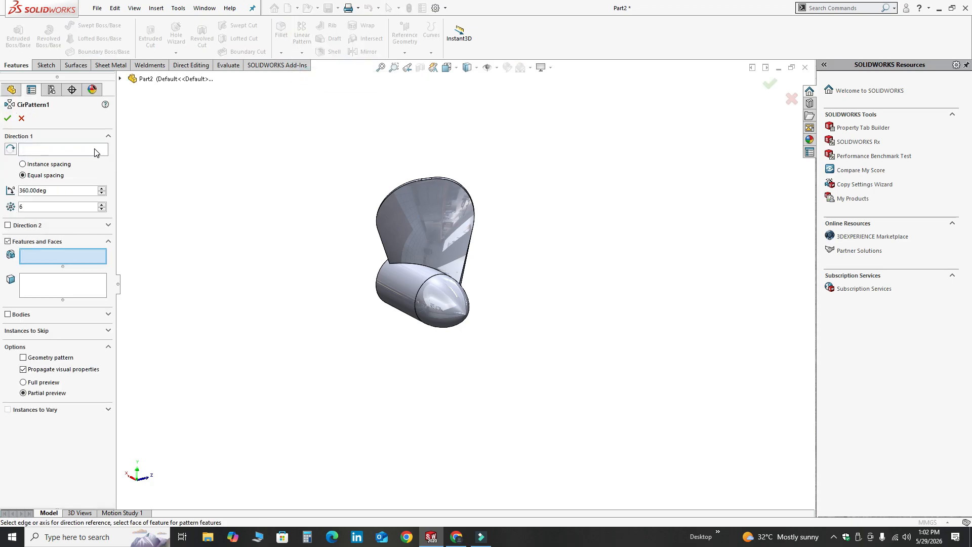
pyautogui.click(94, 152)
pyautogui.moveTo(339, 301); pyautogui.dragTo(447, 373, button='middle')
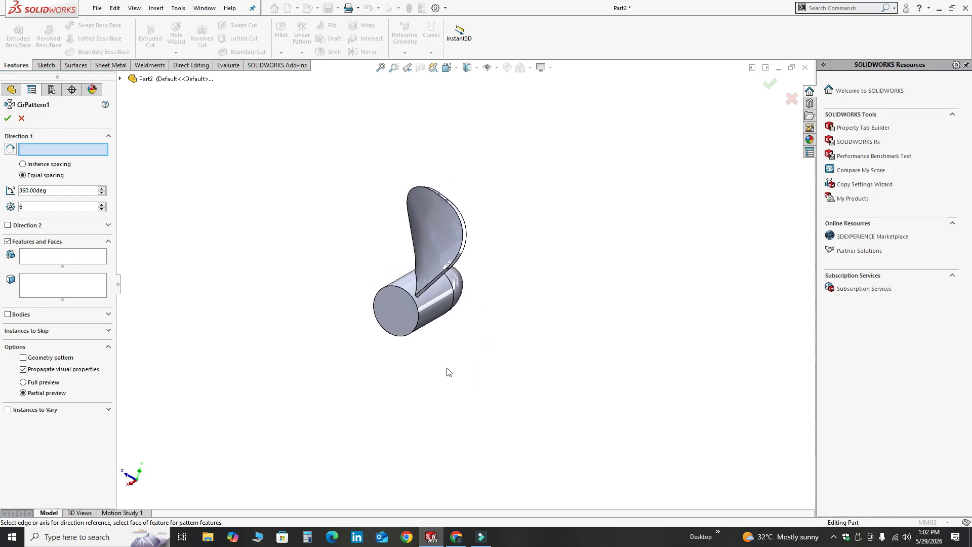
pyautogui.scroll(-5, 403, 262)
pyautogui.click(405, 258)
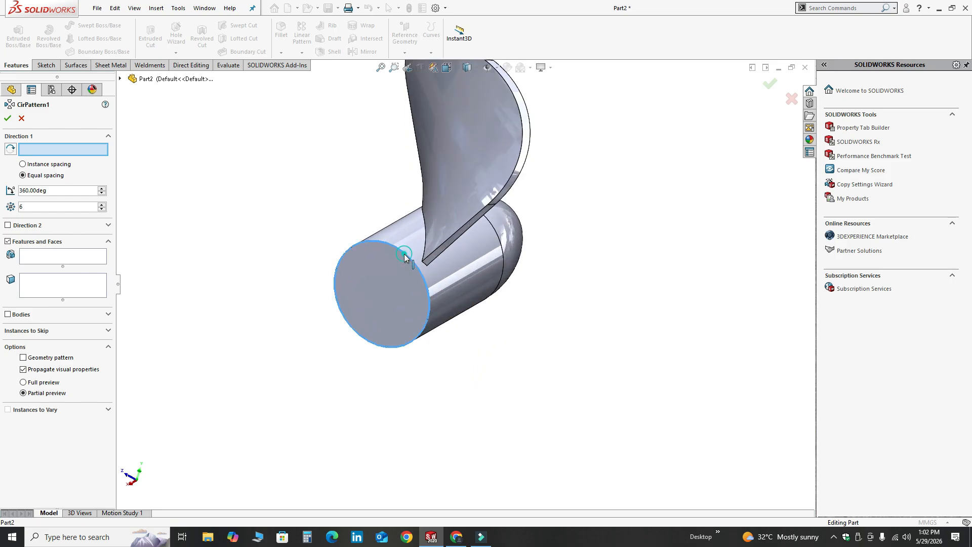
# Add the fin's loft and its tip fillet as the features to pattern
pyautogui.click(52, 261)
pyautogui.click(121, 79)
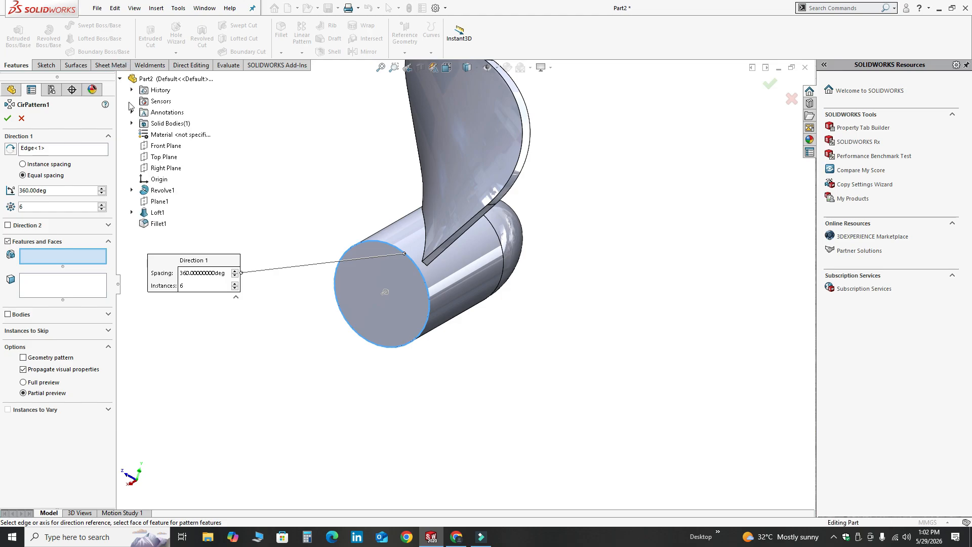
pyautogui.click(156, 213)
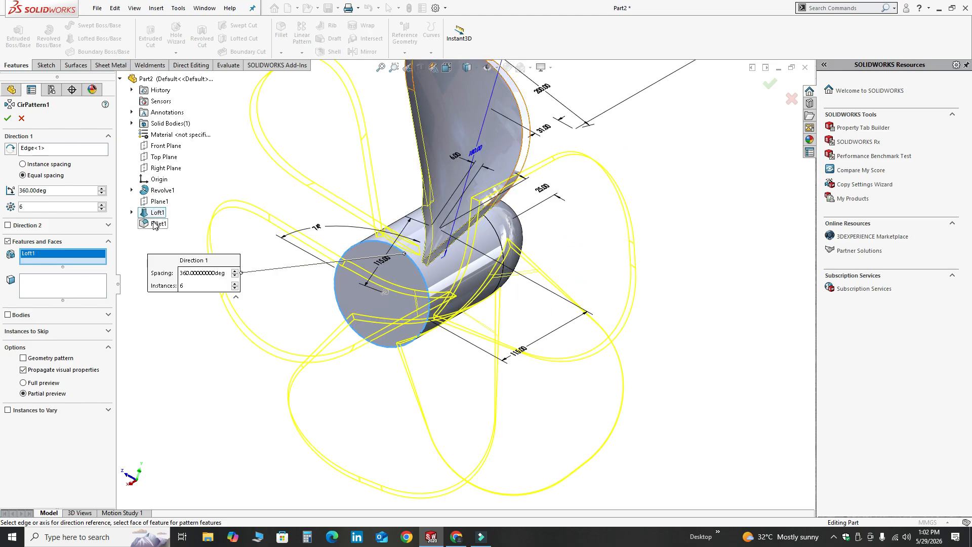
pyautogui.click(158, 224)
pyautogui.scroll(2, 304, 229)
pyautogui.moveTo(304, 229); pyautogui.dragTo(426, 344, button='middle')
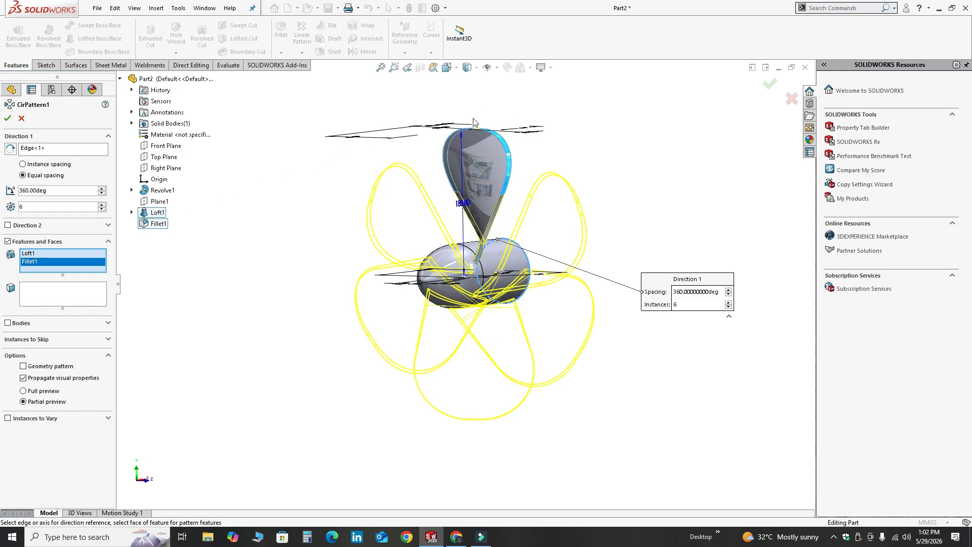
# Set the circular pattern to 5 instances and accept it
pyautogui.click(101, 209)
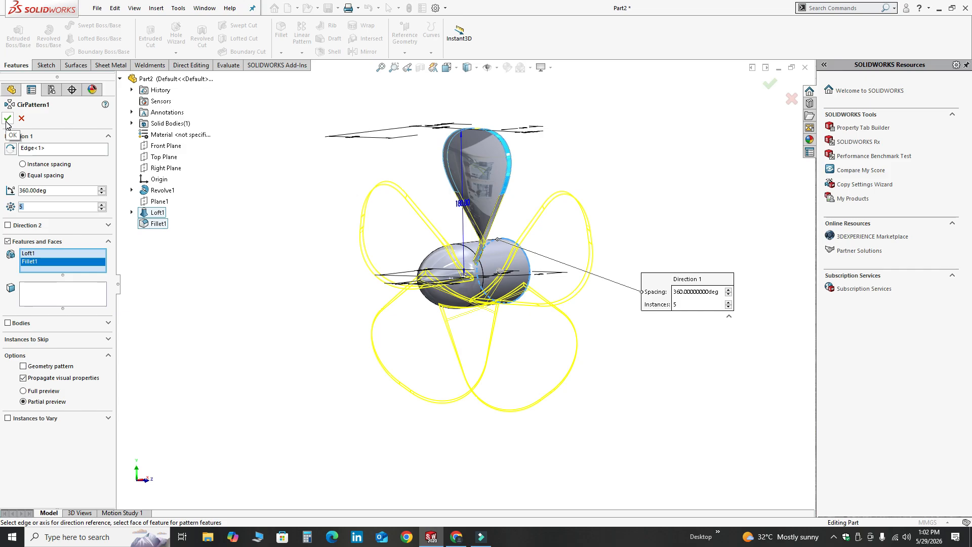
pyautogui.click(232, 168)
pyautogui.scroll(2, 400, 228)
pyautogui.moveTo(412, 233); pyautogui.dragTo(487, 325, button='middle')
pyautogui.scroll(-2, 485, 266)
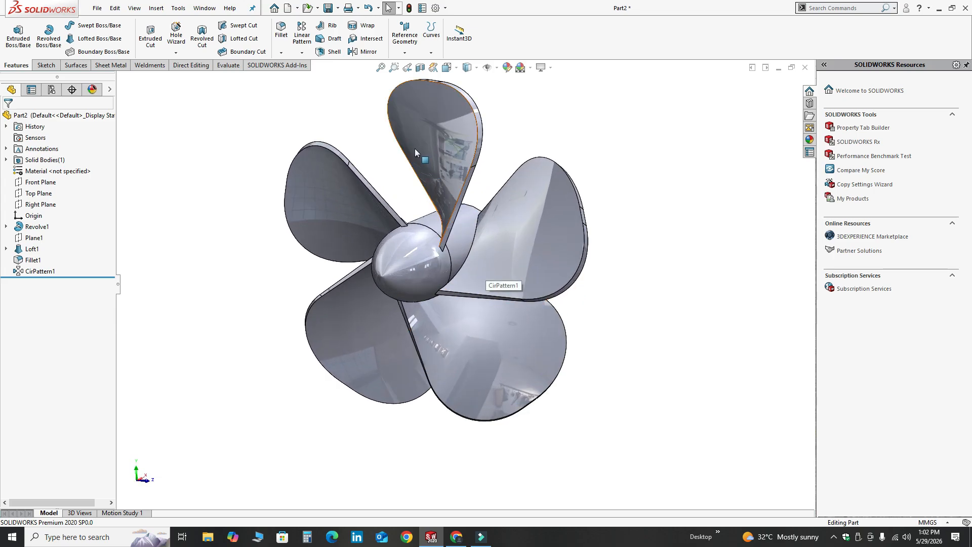
pyautogui.scroll(2, 414, 148)
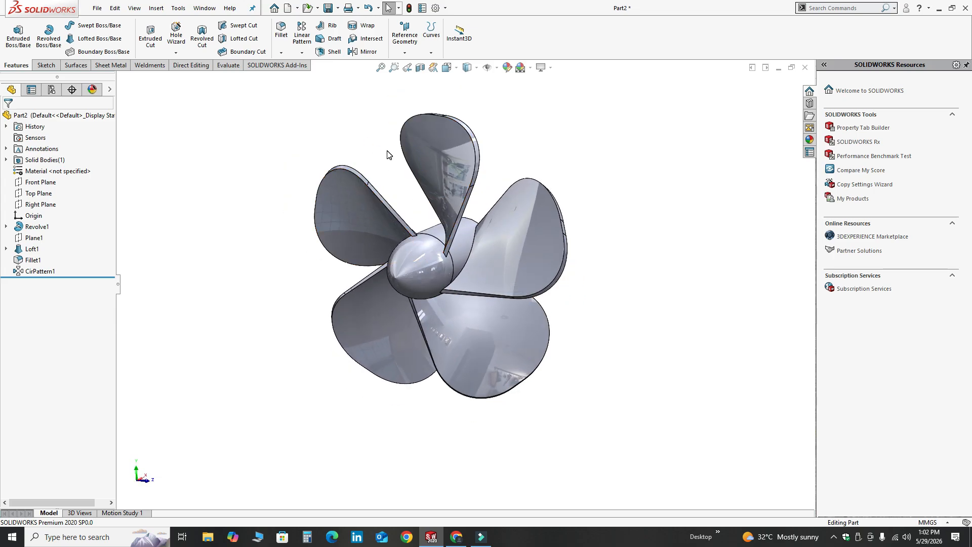
# Open the Painted > Car collection in the appearance library and apply metallic gold to the propeller
pyautogui.click(810, 139)
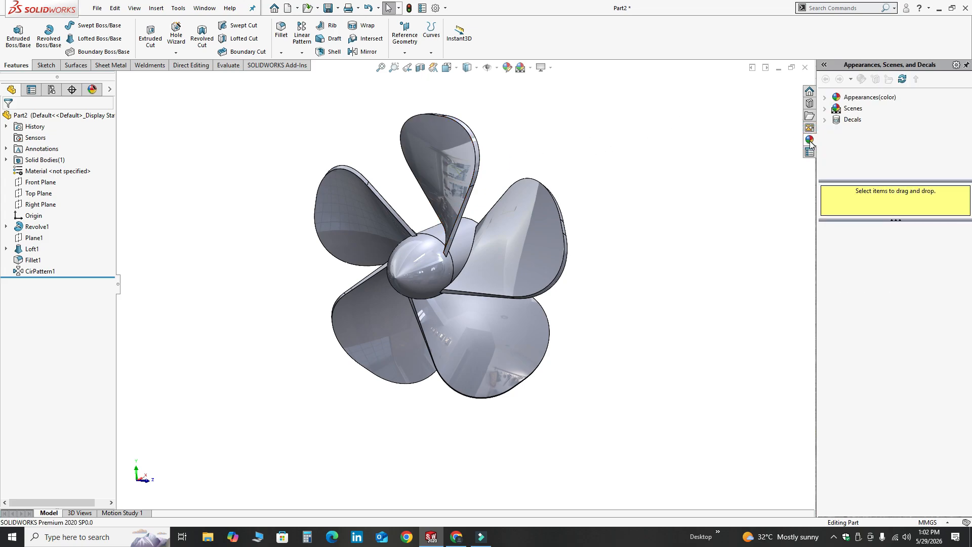
pyautogui.click(826, 98)
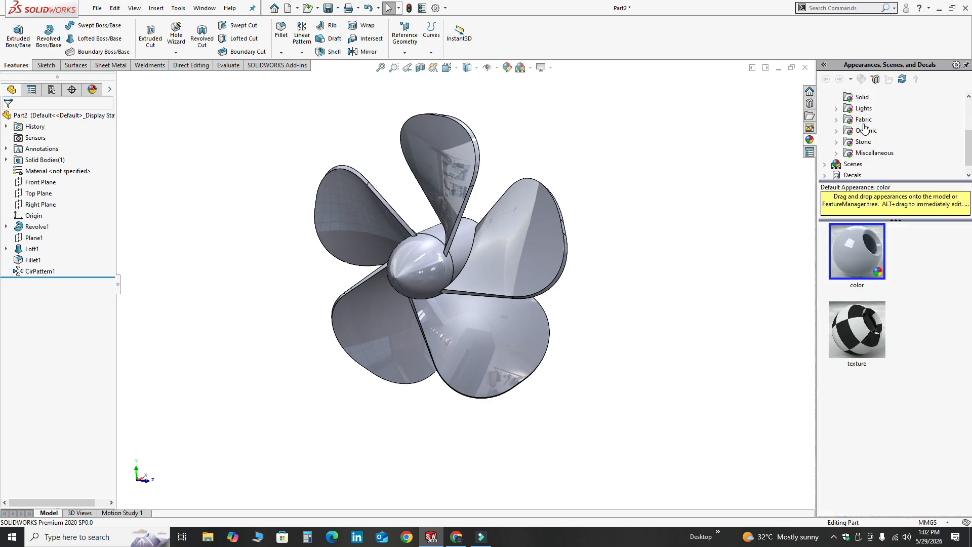
pyautogui.scroll(1, 880, 140)
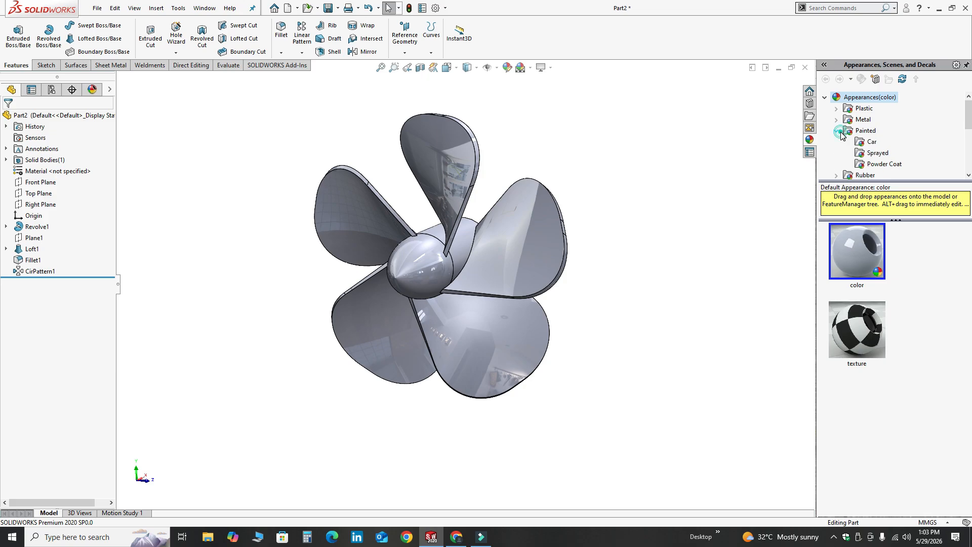
pyautogui.scroll(-1, 859, 125)
pyautogui.click(862, 113)
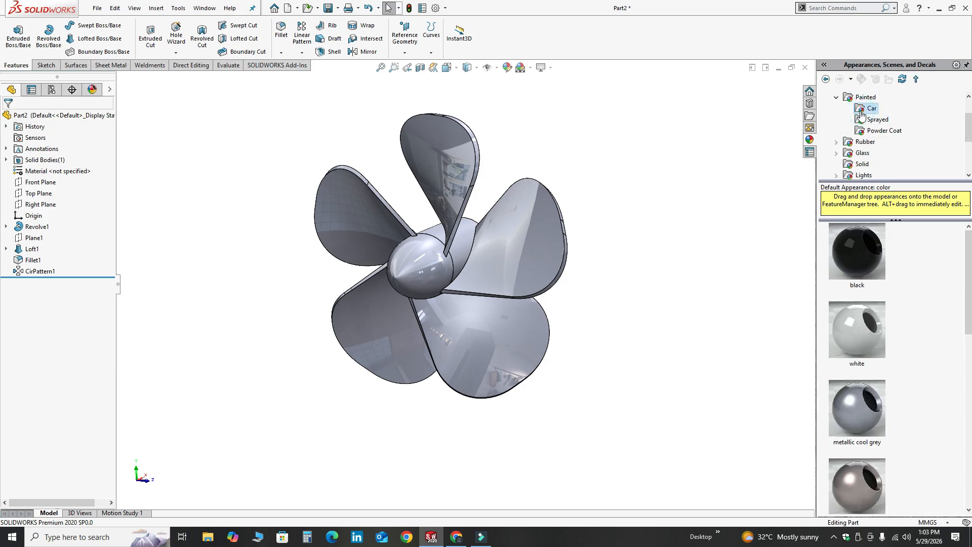
pyautogui.scroll(-3, 873, 387)
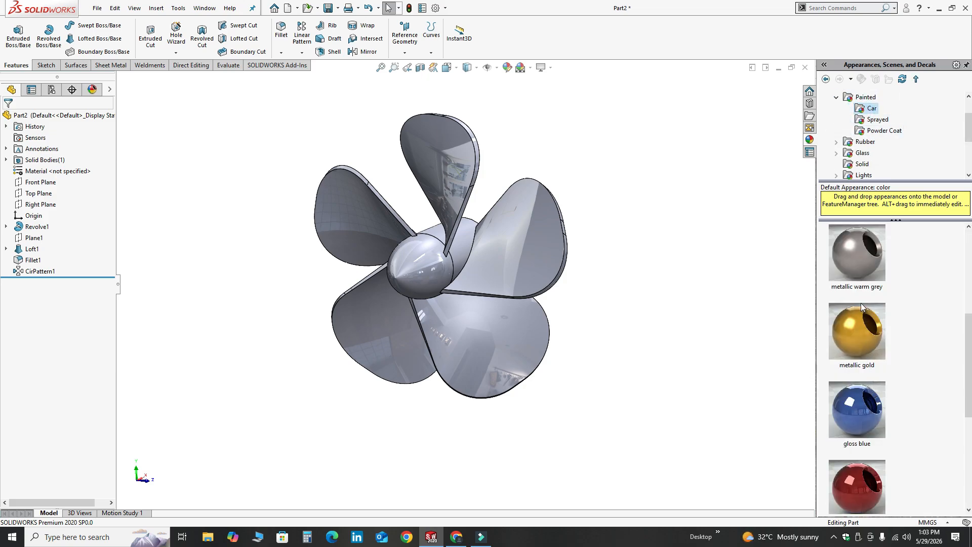
pyautogui.moveTo(500, 289); pyautogui.dragTo(516, 294, button='middle')
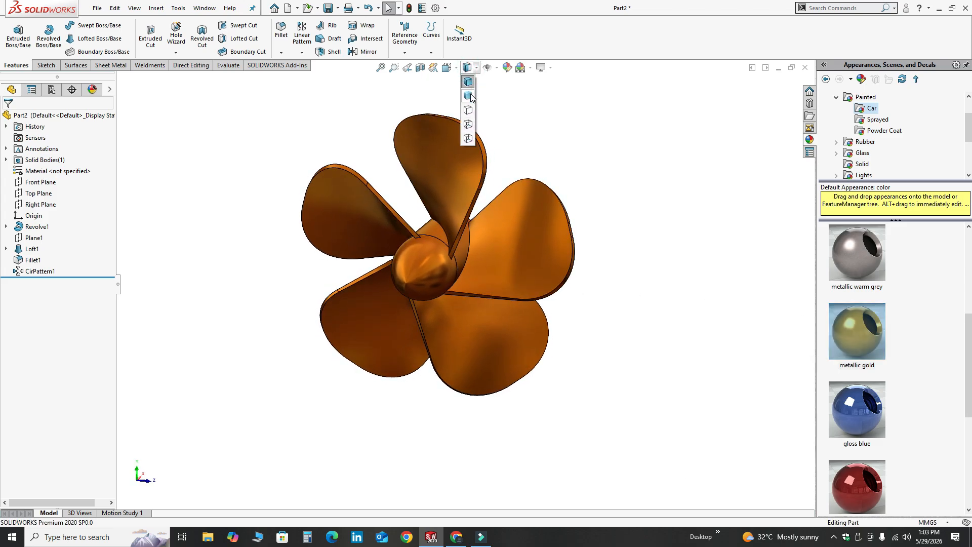
# Set the propeller's display style to shaded without edges
pyautogui.click(469, 96)
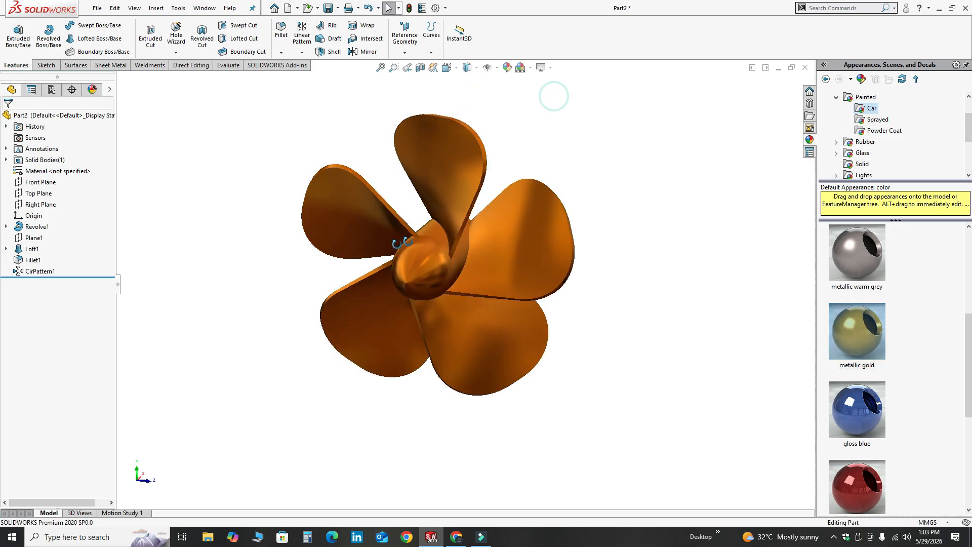
pyautogui.moveTo(402, 242); pyautogui.dragTo(449, 236, button='middle')
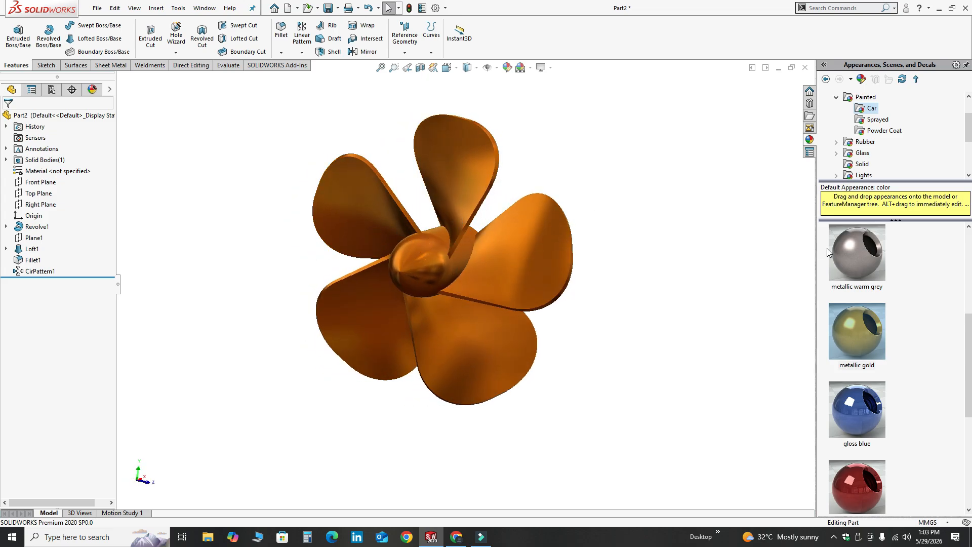
# Try the metallic warm grey car paint on the propeller and replace it with gloss blue
pyautogui.doubleClick(852, 248)
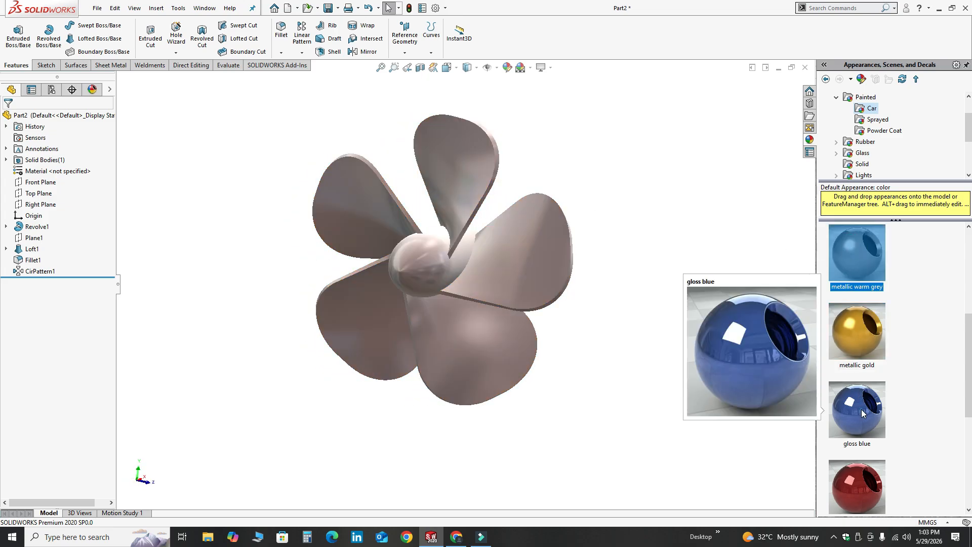
pyautogui.doubleClick(862, 410)
pyautogui.scroll(-4, 435, 262)
pyautogui.moveTo(433, 263); pyautogui.dragTo(465, 276, button='middle')
pyautogui.scroll(4, 465, 276)
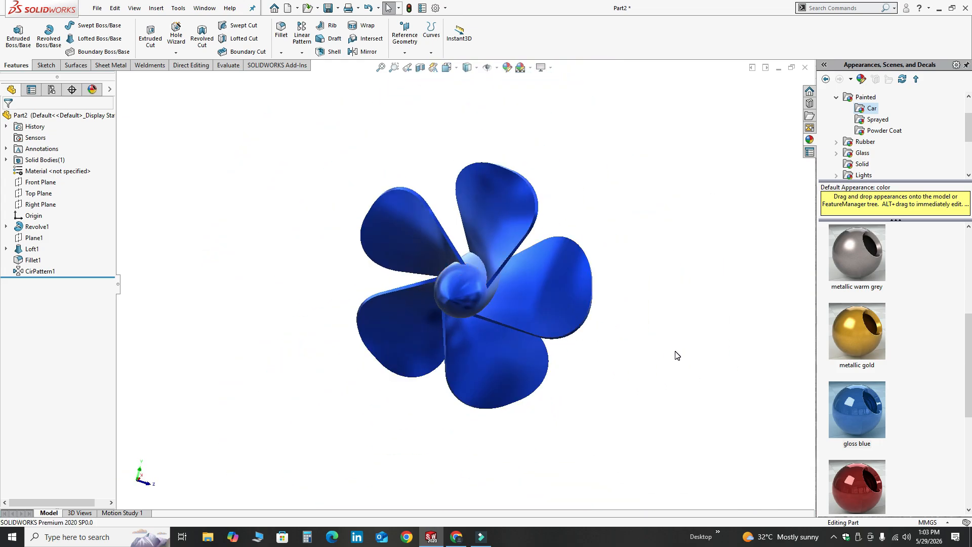
pyautogui.moveTo(677, 355); pyautogui.dragTo(393, 355, button='middle')
pyautogui.moveTo(617, 361); pyautogui.dragTo(354, 356, button='middle')
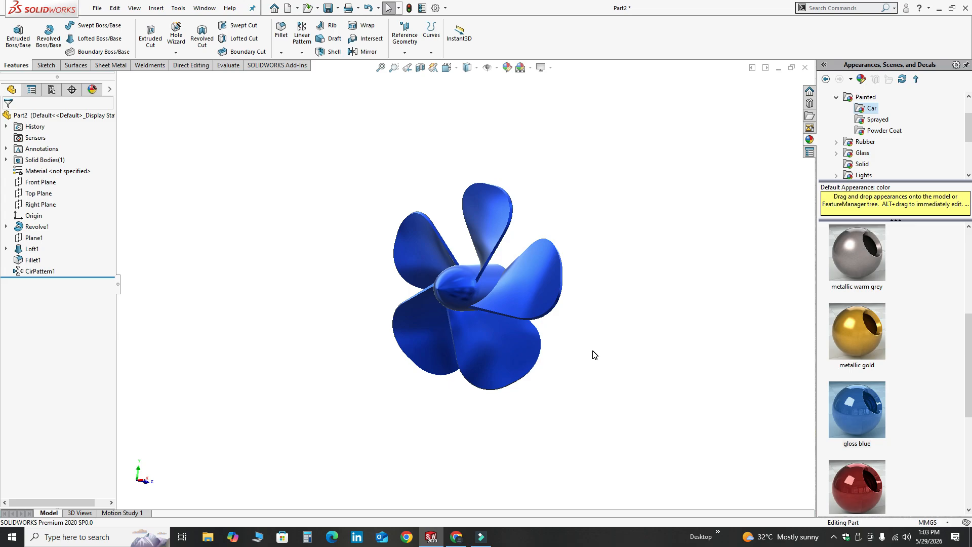
pyautogui.moveTo(594, 355); pyautogui.dragTo(560, 356, button='middle')
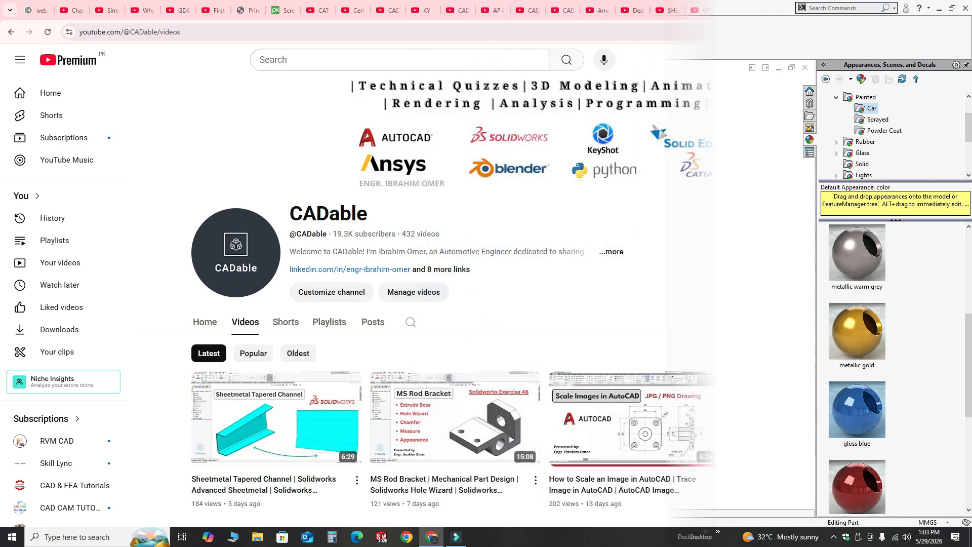
# Switch to YouTube in the browser and look through the CADable channel's latest videos
pyautogui.scroll(-5, 937, 223)
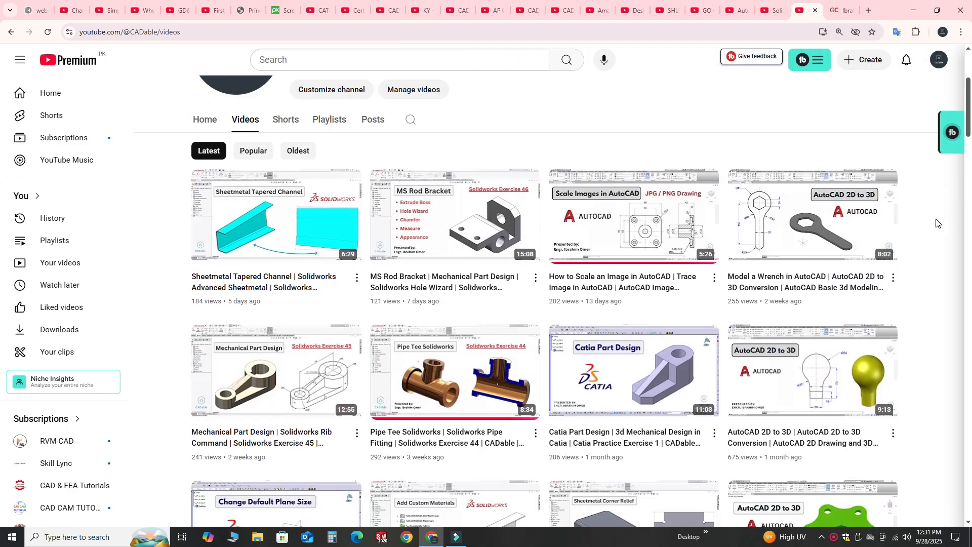
pyautogui.scroll(-4, 916, 296)
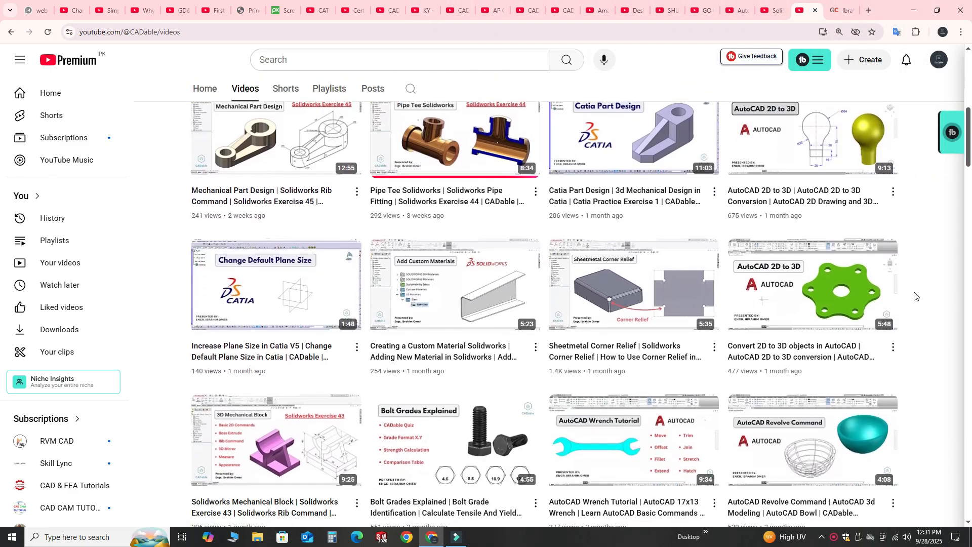
pyautogui.scroll(-10, 916, 297)
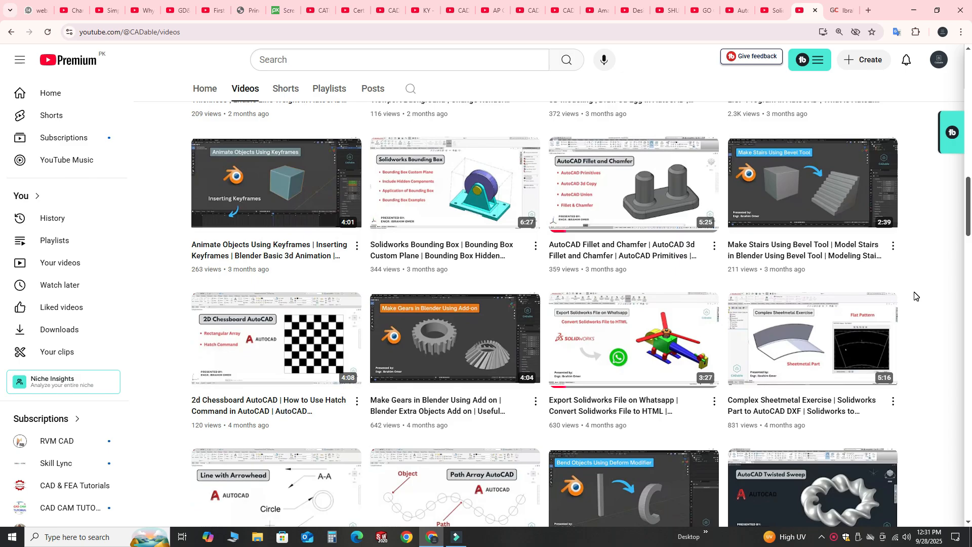
pyautogui.scroll(-13, 915, 296)
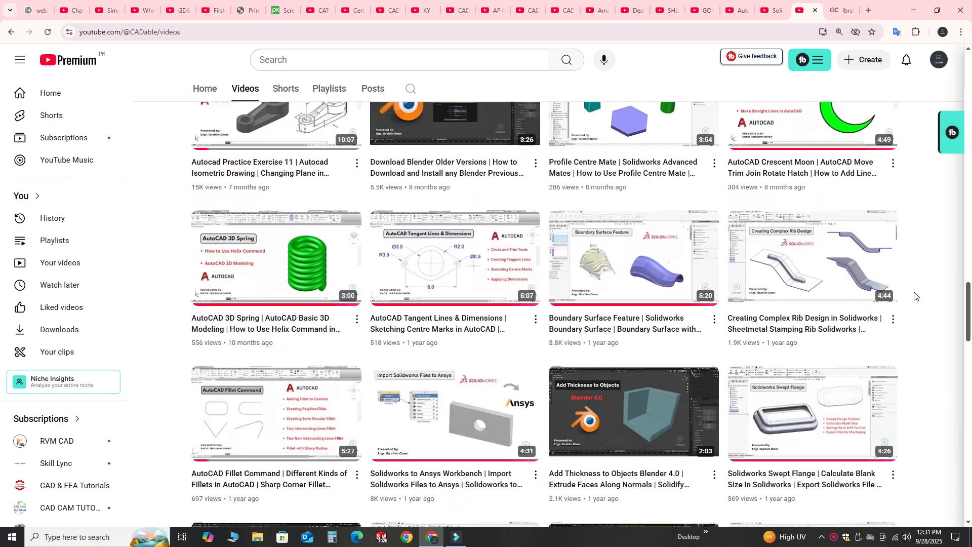
pyautogui.scroll(-14, 916, 297)
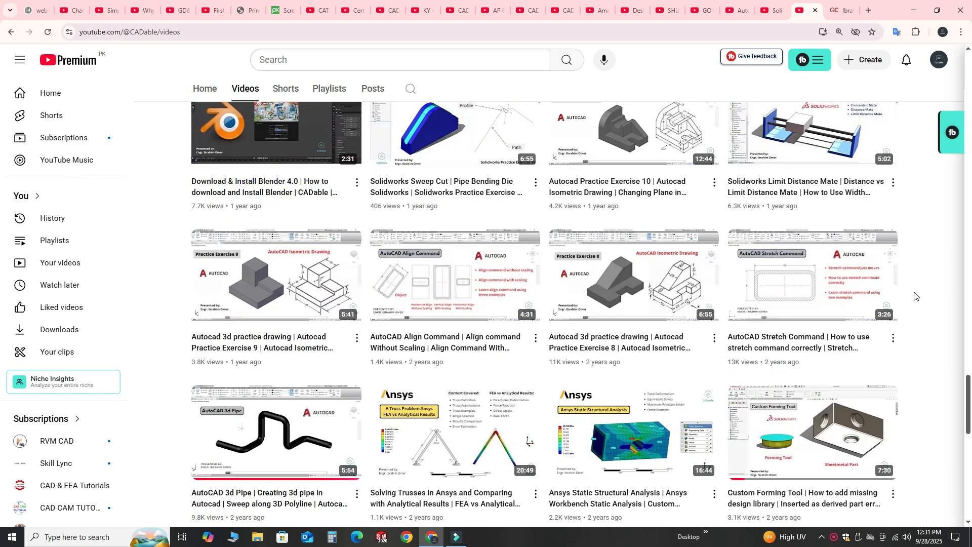
pyautogui.scroll(-8, 916, 296)
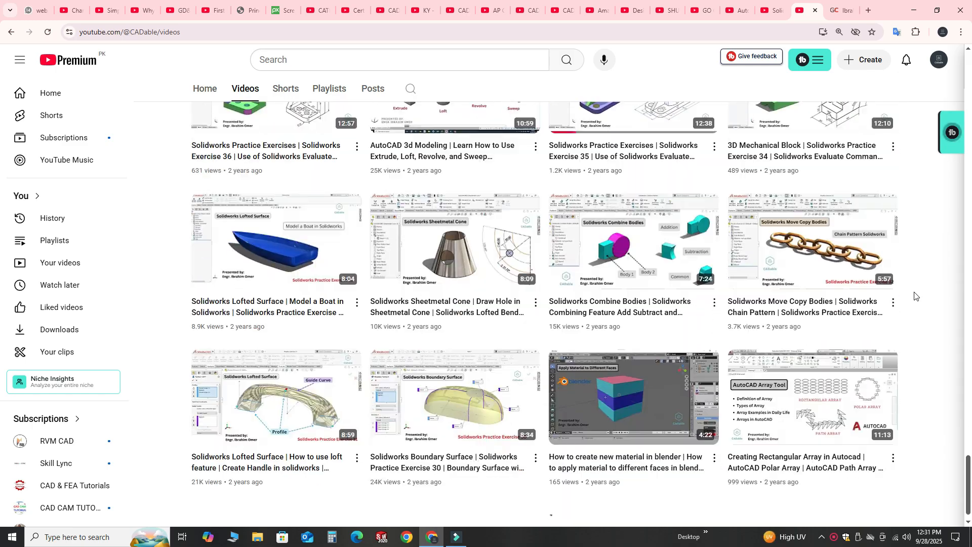
pyautogui.scroll(-14, 915, 296)
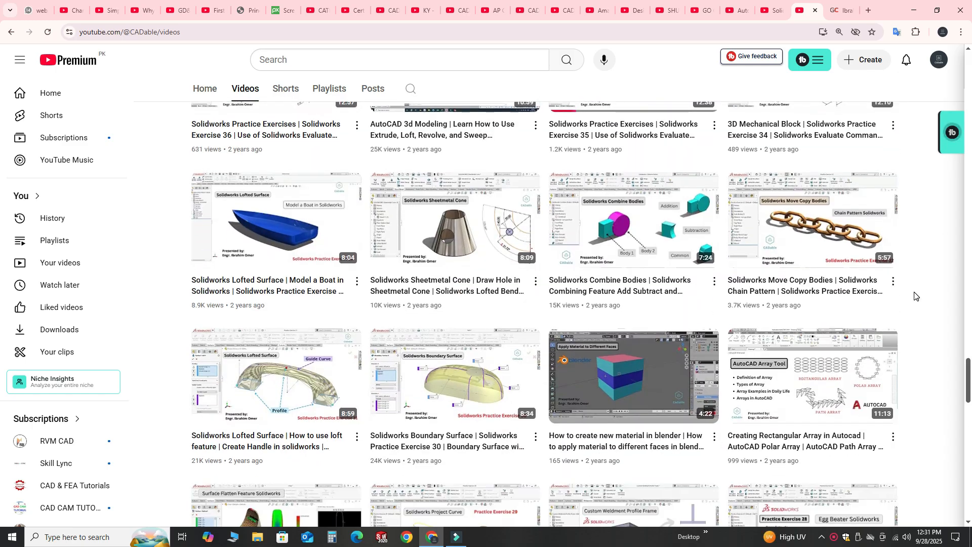
pyautogui.scroll(-10, 916, 296)
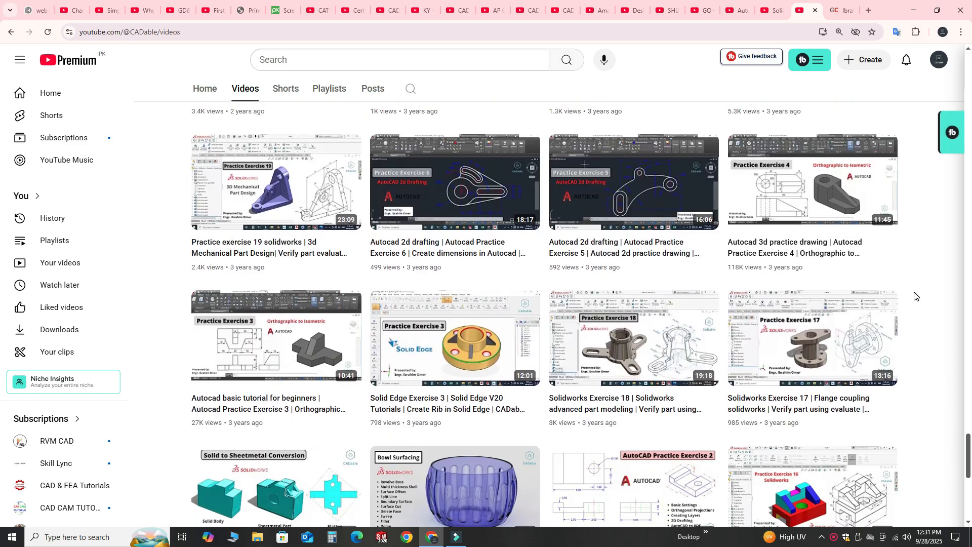
pyautogui.scroll(14, 915, 296)
pyautogui.scroll(-10, 915, 296)
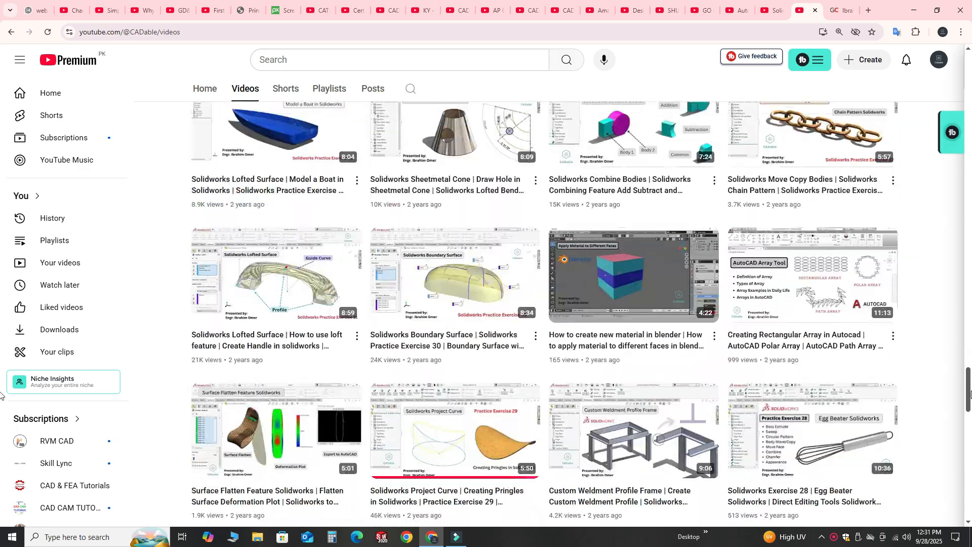
pyautogui.scroll(10, 964, 347)
# Sort the channel's videos by Popular and look through them
pyautogui.moveTo(970, 368); pyautogui.dragTo(968, 76)
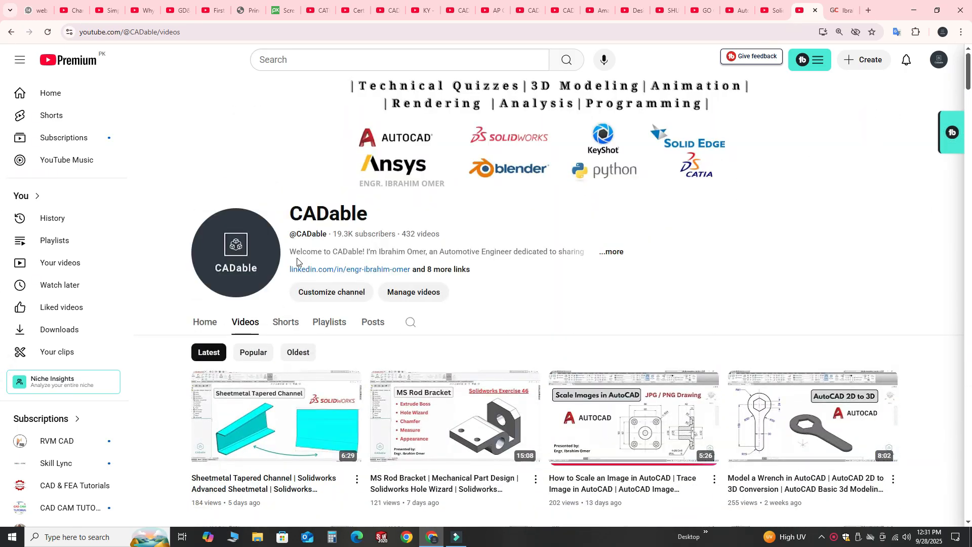
pyautogui.scroll(-2, 297, 263)
pyautogui.click(253, 252)
pyautogui.scroll(-7, 956, 260)
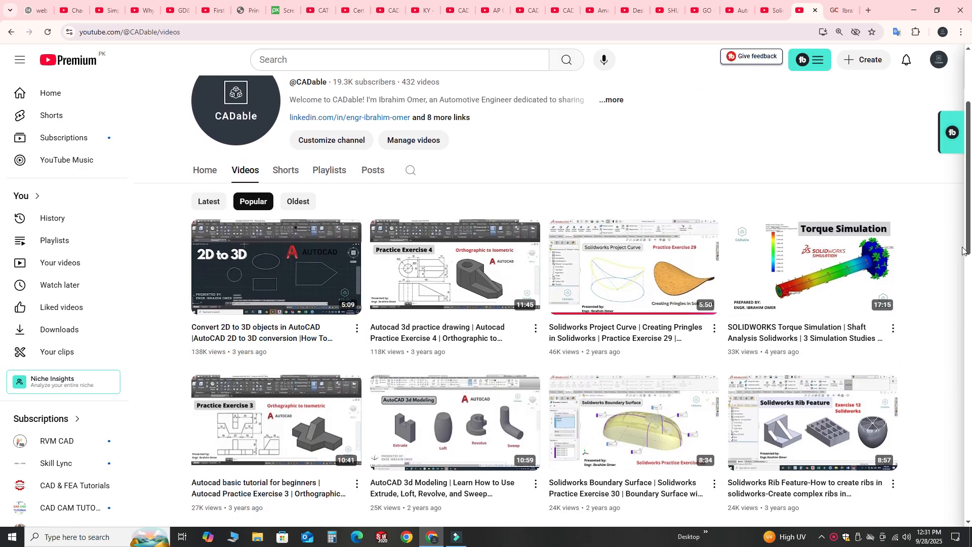
pyautogui.scroll(-2, 956, 261)
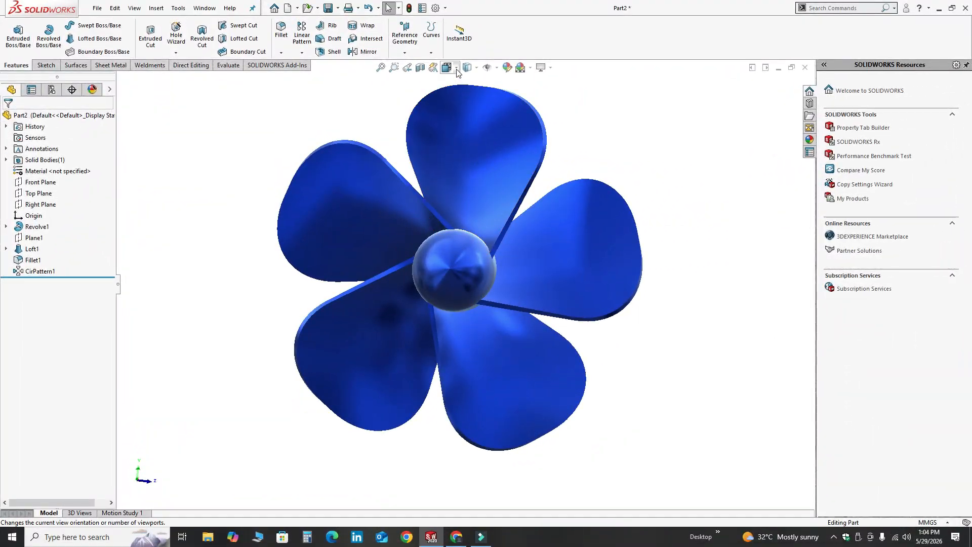
# Switch to SOLIDWORKS, set the Left view orientation, and examine the blue propeller from several angles
pyautogui.click(353, 107)
pyautogui.click(389, 307)
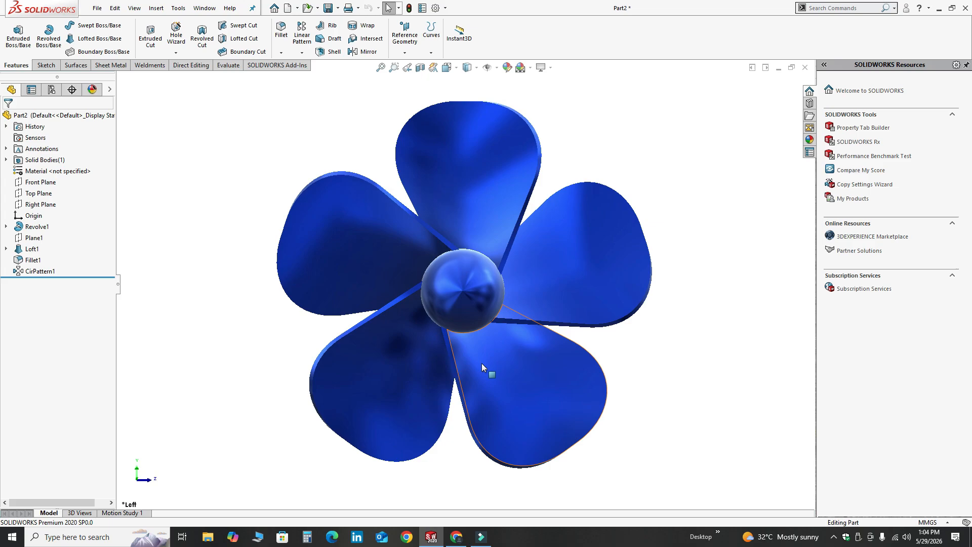
pyautogui.moveTo(499, 289); pyautogui.dragTo(331, 263, button='middle')
pyautogui.moveTo(549, 231); pyautogui.dragTo(301, 294, button='middle')
pyautogui.moveTo(500, 248); pyautogui.dragTo(537, 277, button='middle')
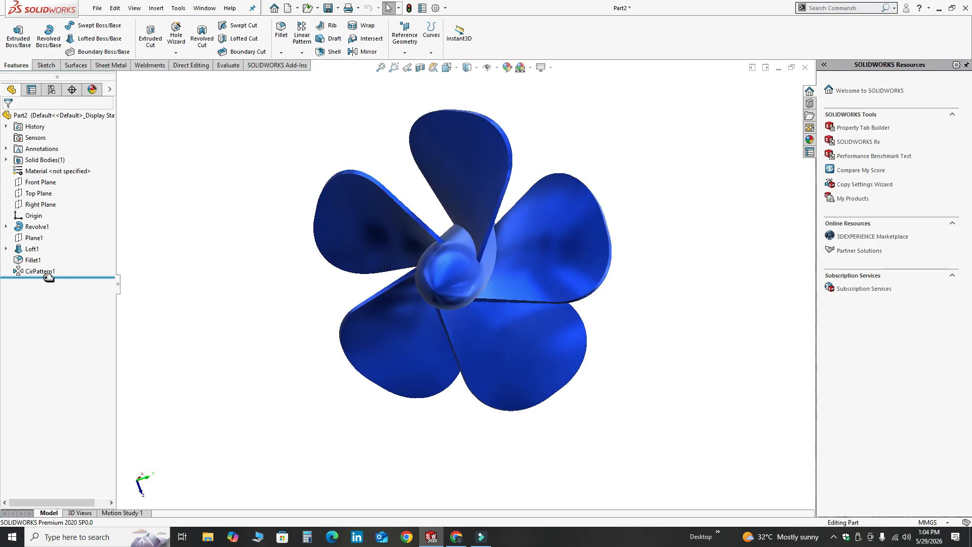
# Edit the blades' circular pattern to 6 instances and accept it
pyautogui.click(44, 273)
pyautogui.click(55, 244)
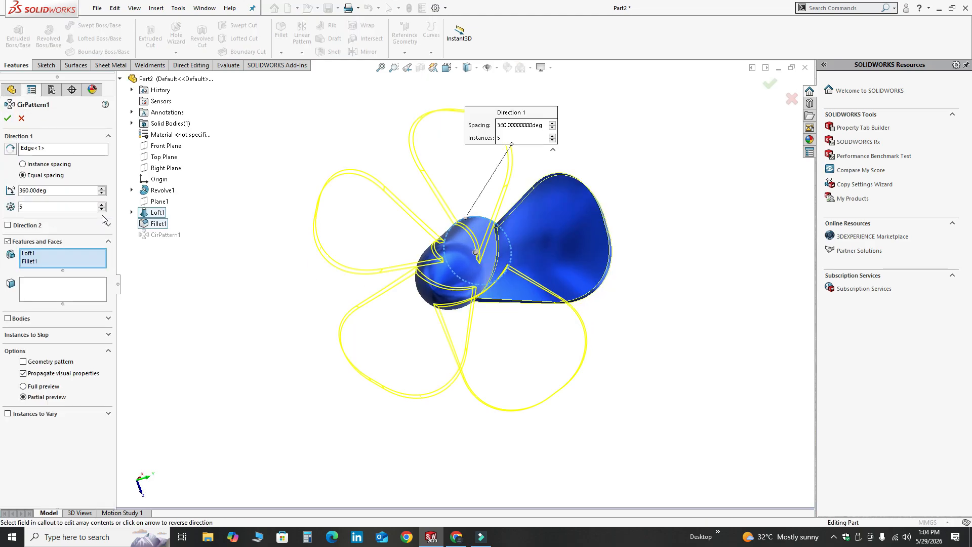
pyautogui.click(102, 204)
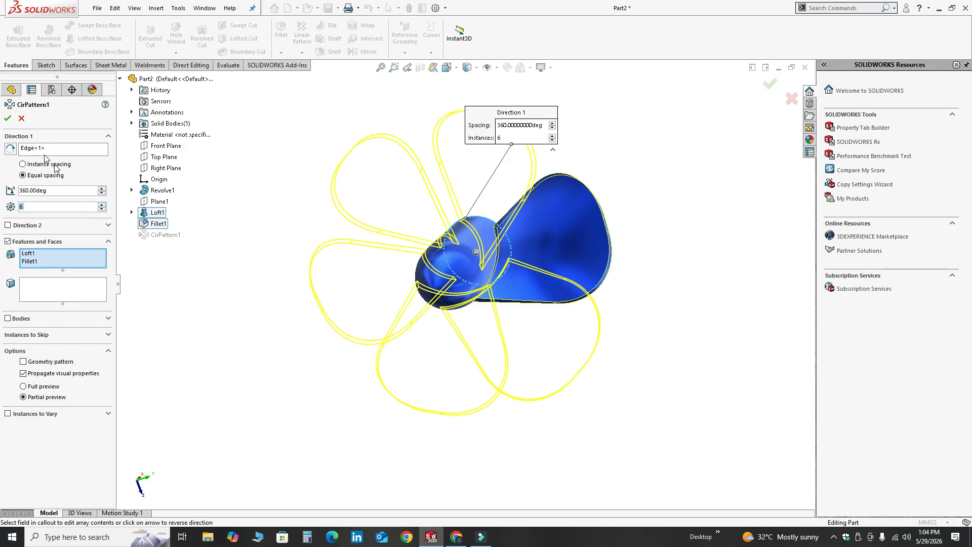
pyautogui.press('Return')
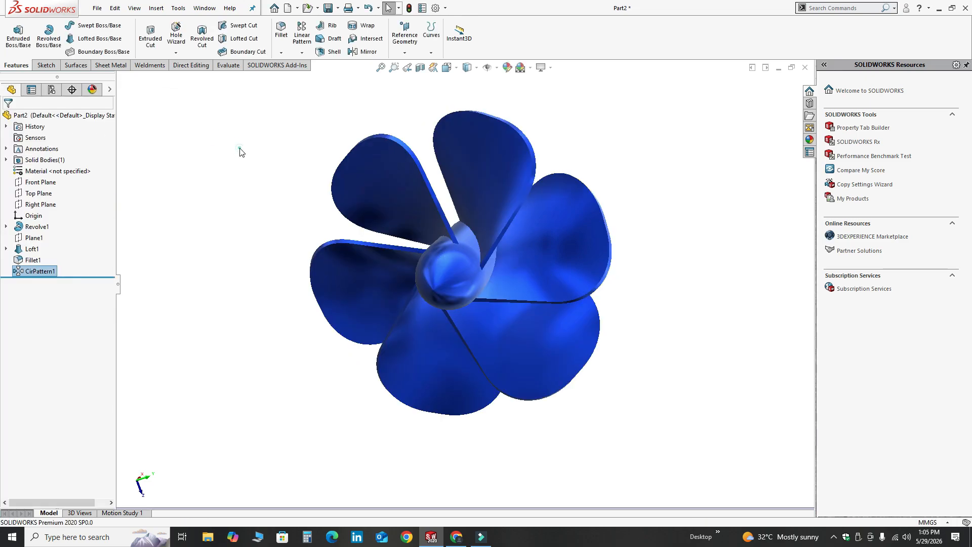
pyautogui.moveTo(239, 150); pyautogui.dragTo(431, 328, button='middle')
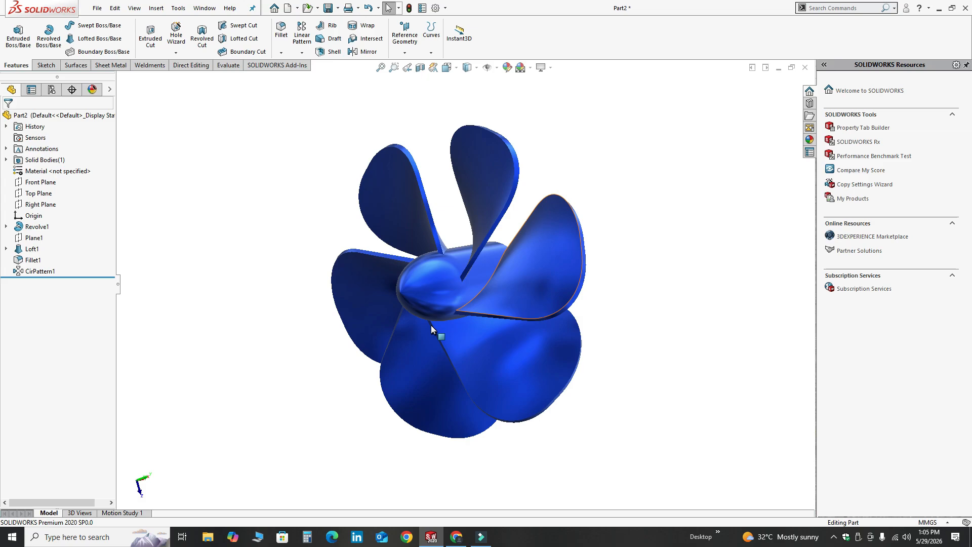